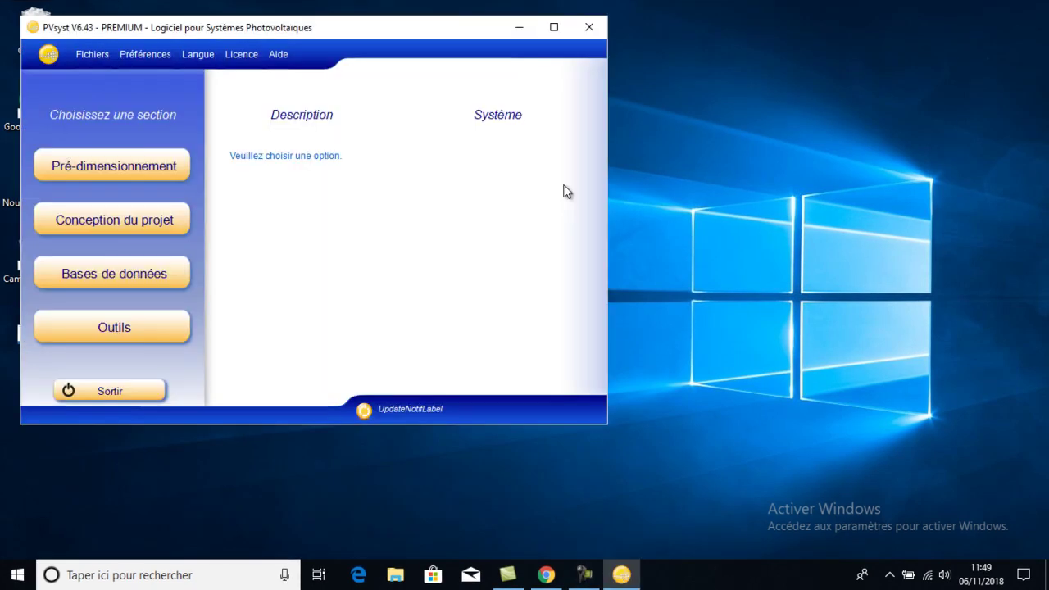
Step: Open the project design section for a stand-alone photovoltaic system with batteries
{"action": "left_click_drag", "start_coordinate": [290, 29], "coordinate": [510, 42]}
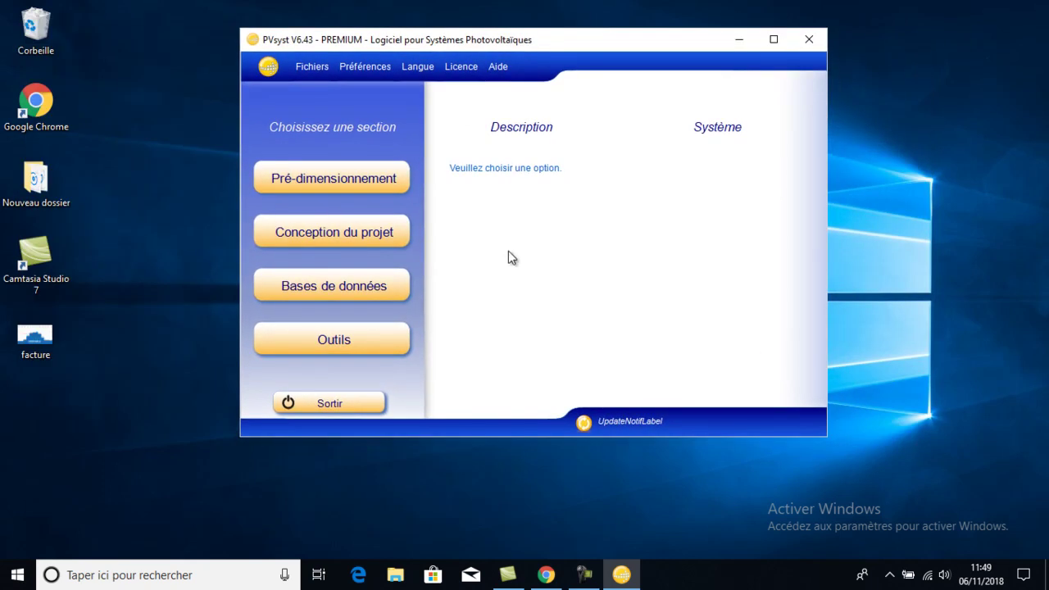
{"action": "left_click", "coordinate": [363, 232]}
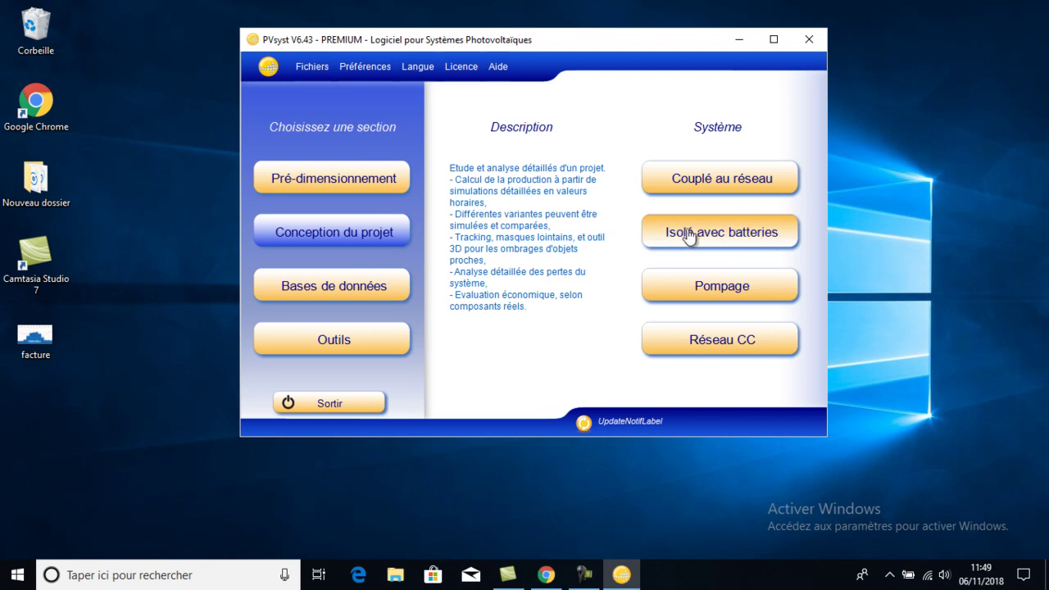
{"action": "left_click", "coordinate": [726, 234]}
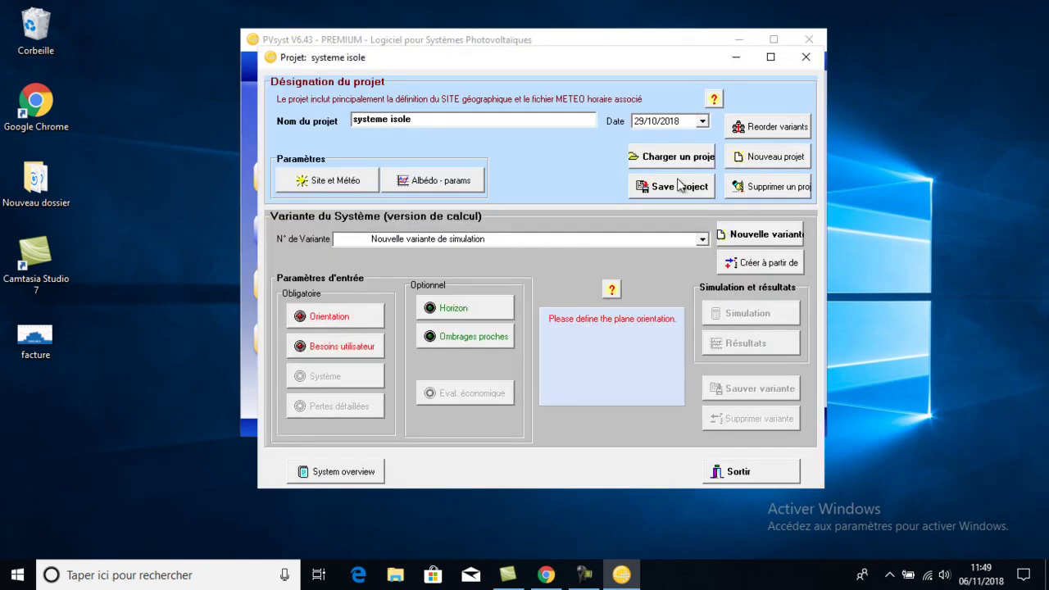
Step: Create a new project and name it "systeme isole"
{"action": "left_click", "coordinate": [785, 160]}
{"action": "left_click_drag", "start_coordinate": [430, 119], "coordinate": [344, 123]}
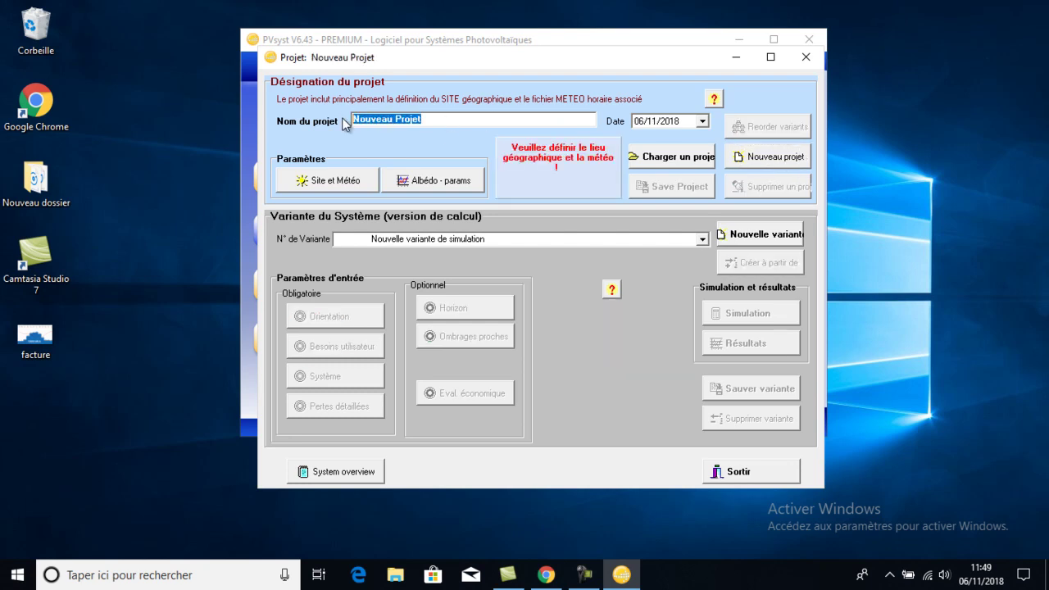
{"action": "type", "text": "st"}
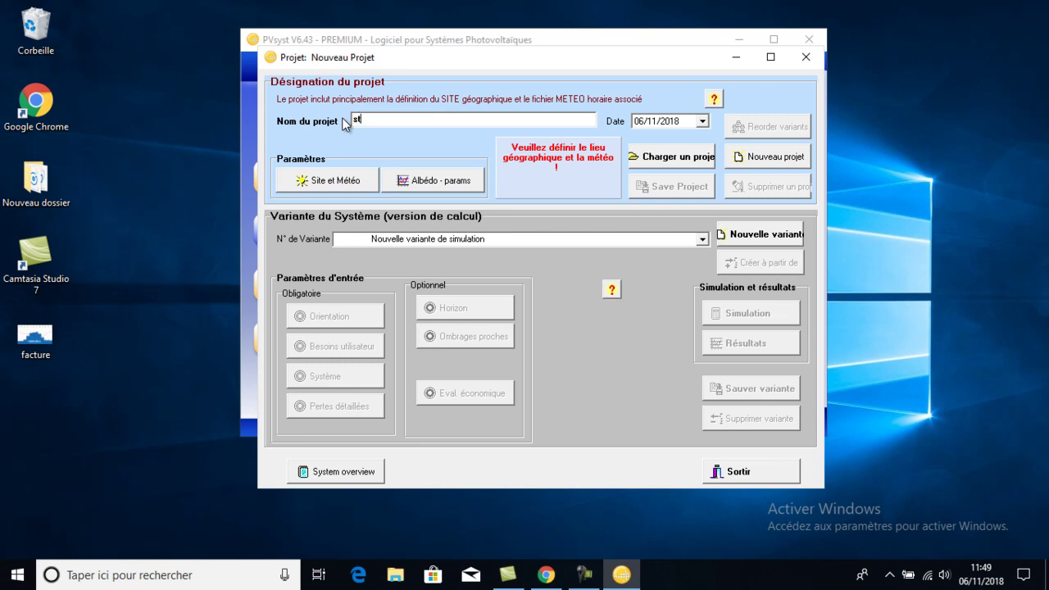
{"action": "key", "text": "Return"}
{"action": "type", "text": "ysteme isole"}
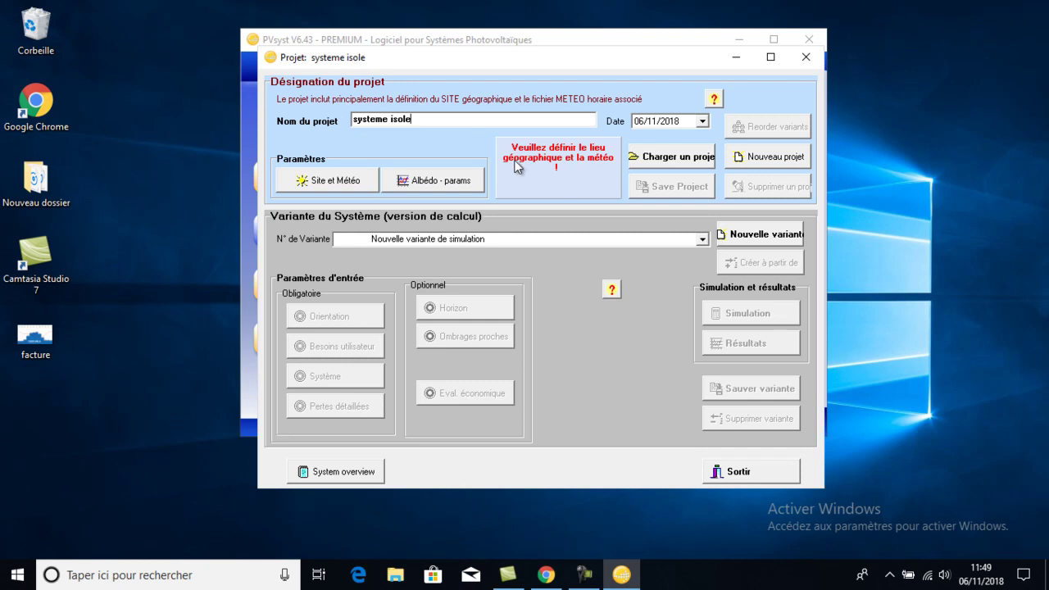
Step: Set the project site to Algiers, Algeria, with its MeteoNorm 7.1 synthetic weather file, checking the file's characteristics before accepting
{"action": "left_click", "coordinate": [340, 181]}
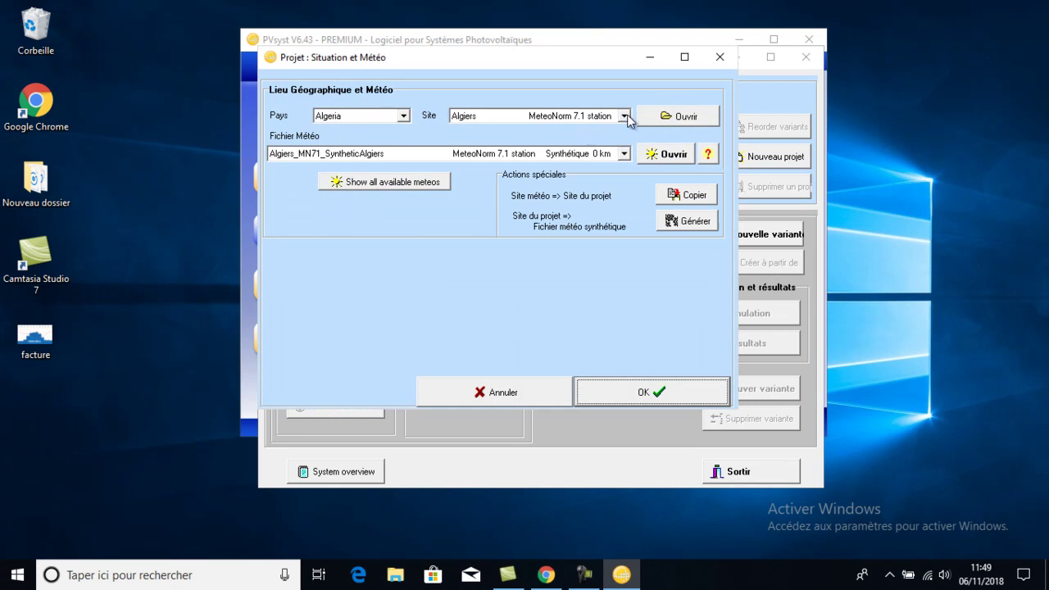
{"action": "left_click", "coordinate": [624, 117]}
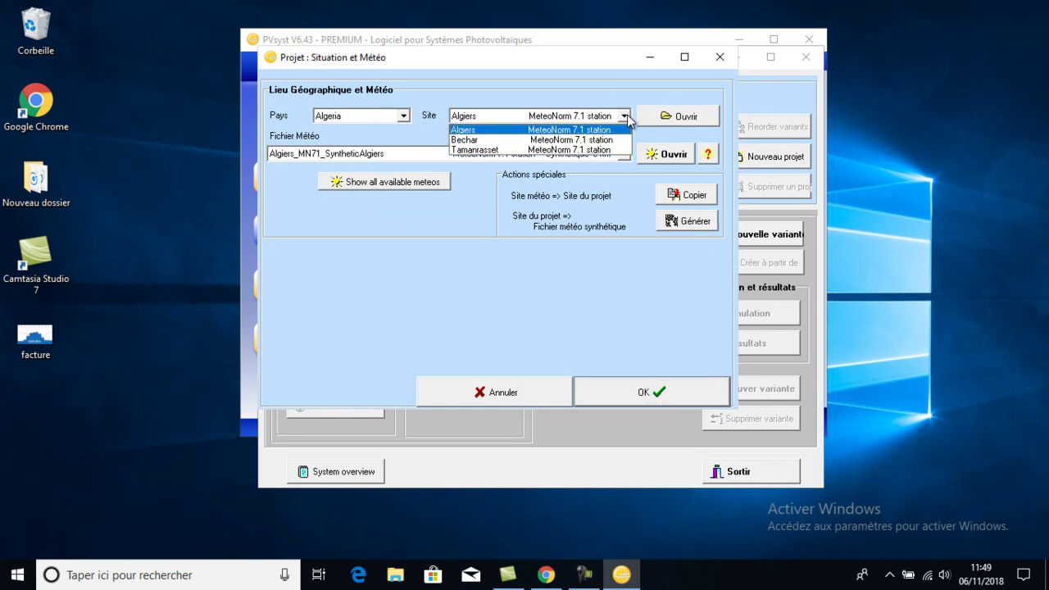
{"action": "left_click", "coordinate": [530, 131]}
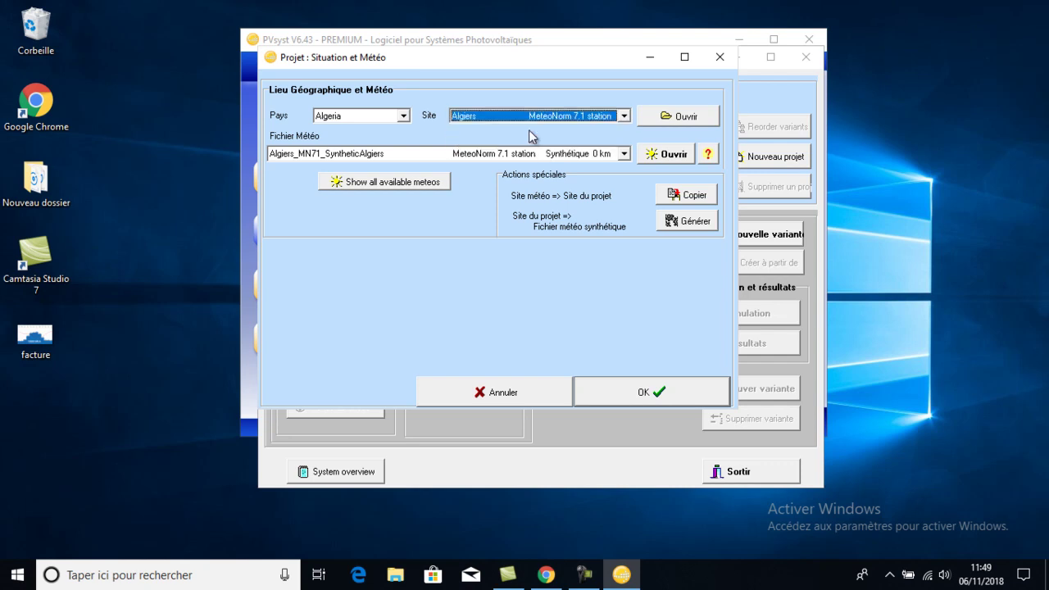
{"action": "left_click", "coordinate": [659, 154]}
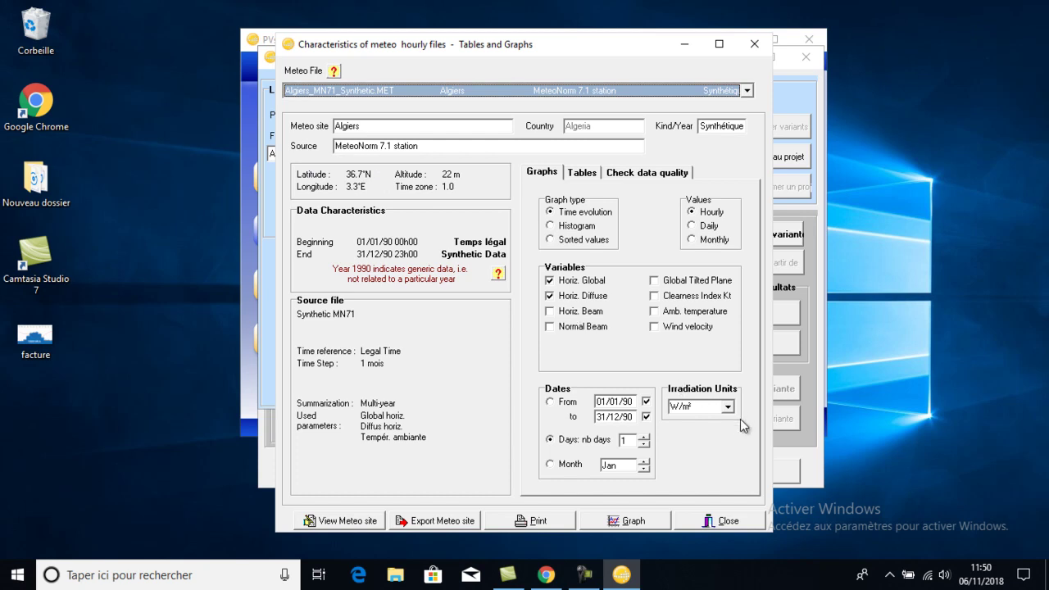
{"action": "left_click", "coordinate": [719, 522]}
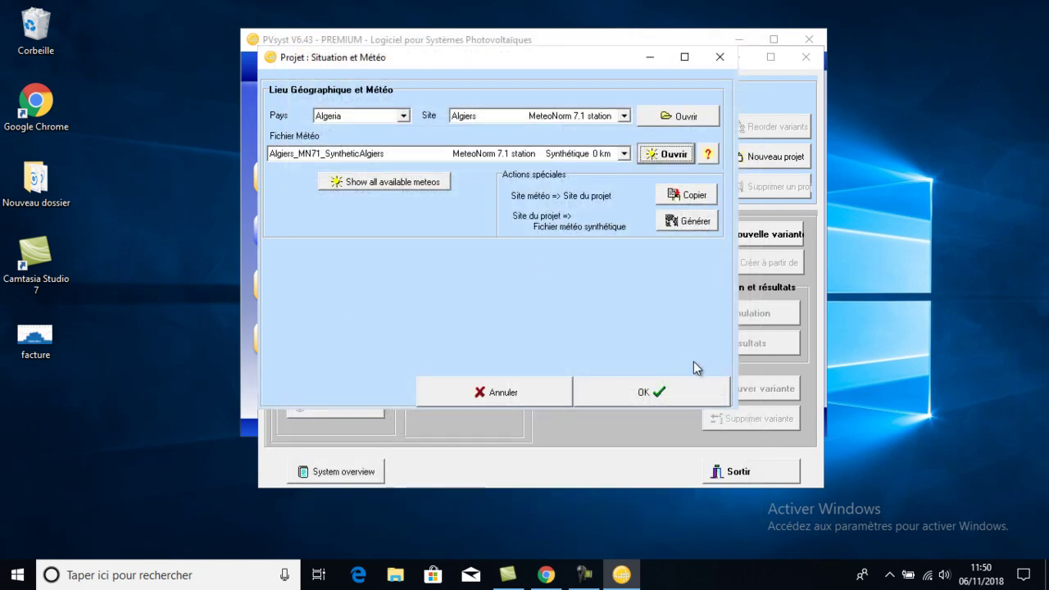
{"action": "left_click", "coordinate": [672, 397]}
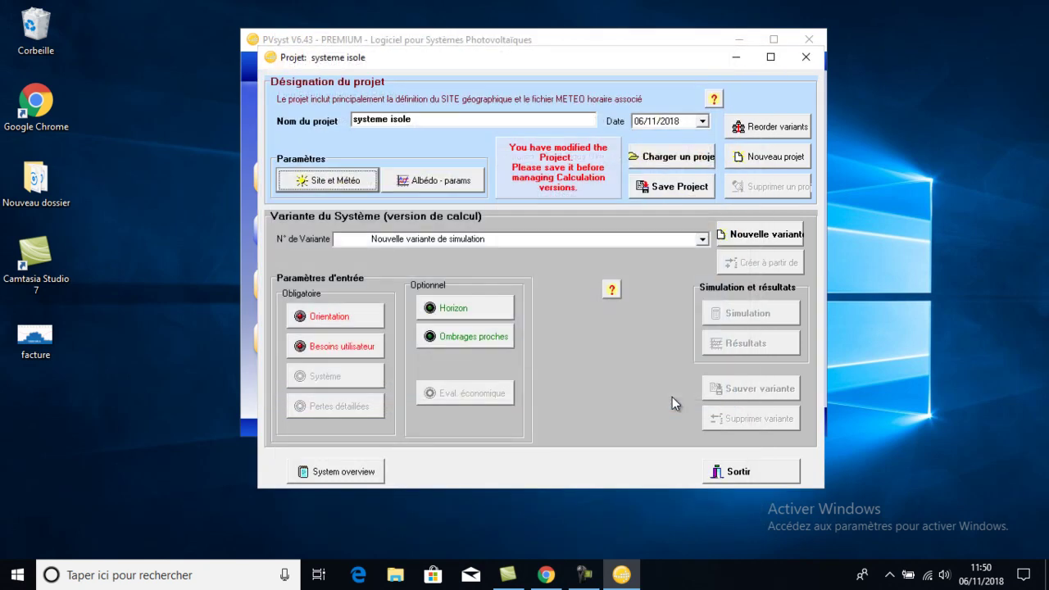
Step: Save the modified project under the file name Algiers_Project
{"action": "left_click", "coordinate": [346, 317]}
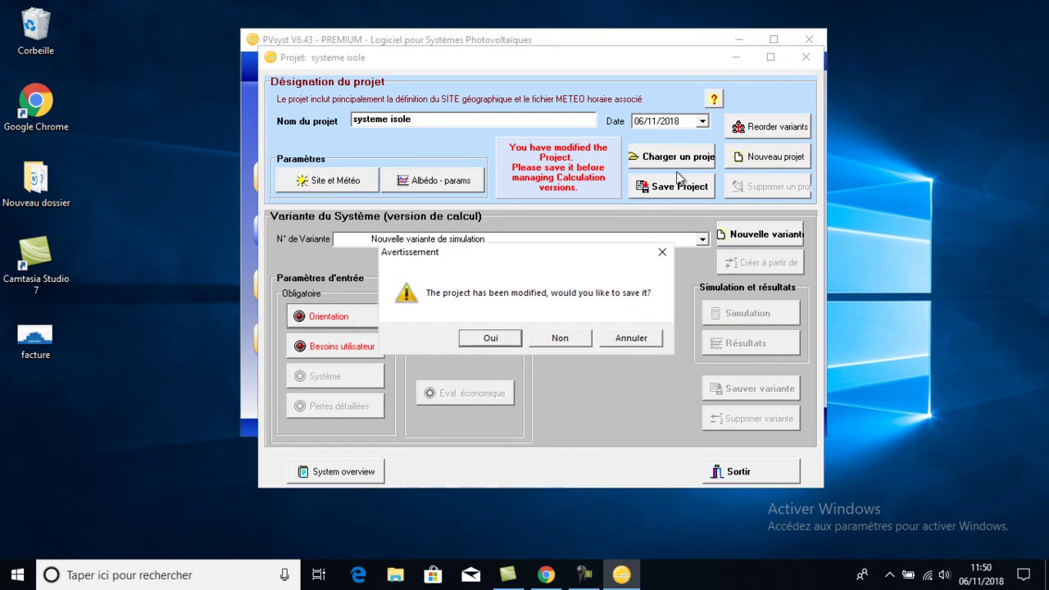
{"action": "left_click", "coordinate": [490, 339]}
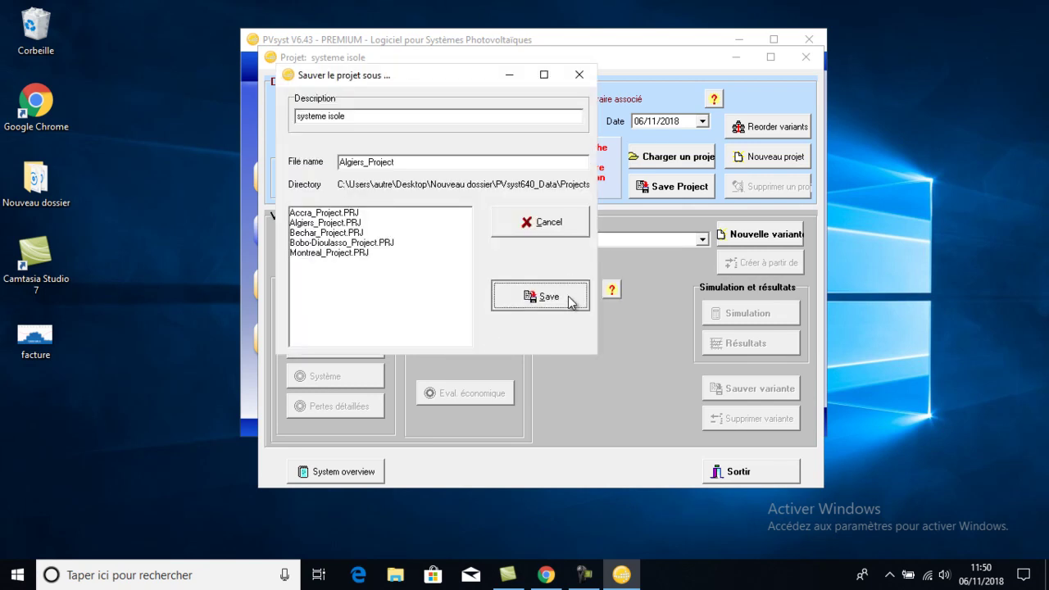
{"action": "left_click", "coordinate": [570, 300]}
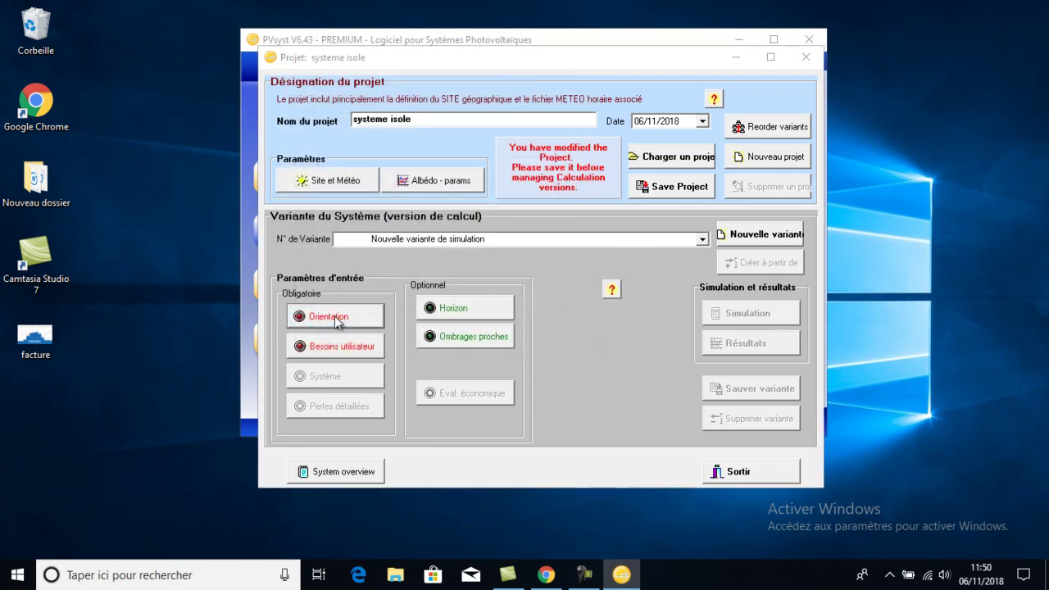
Step: Set the fixed plane's tilt to 37° in the variant's orientation and accept it
{"action": "left_click", "coordinate": [338, 318]}
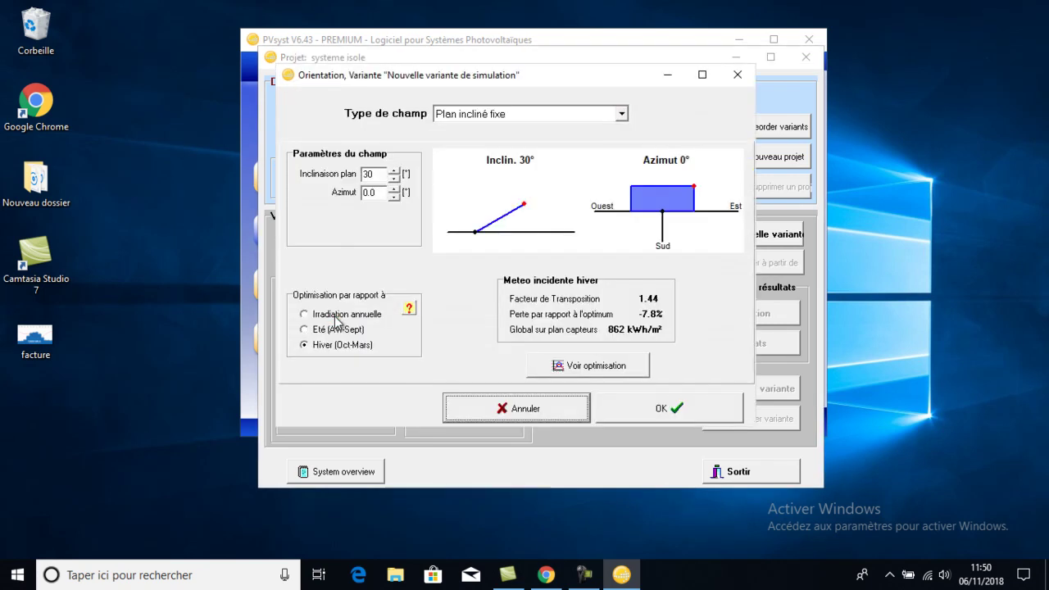
{"action": "left_click", "coordinate": [393, 172]}
{"action": "left_click", "coordinate": [392, 172]}
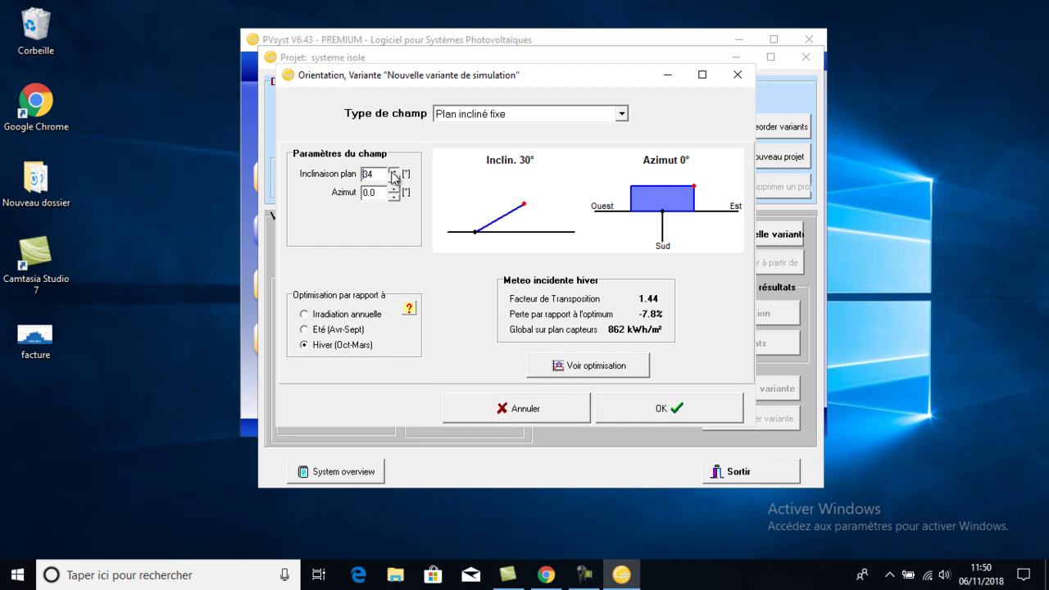
{"action": "left_click", "coordinate": [393, 172]}
{"action": "left_click", "coordinate": [393, 172]}
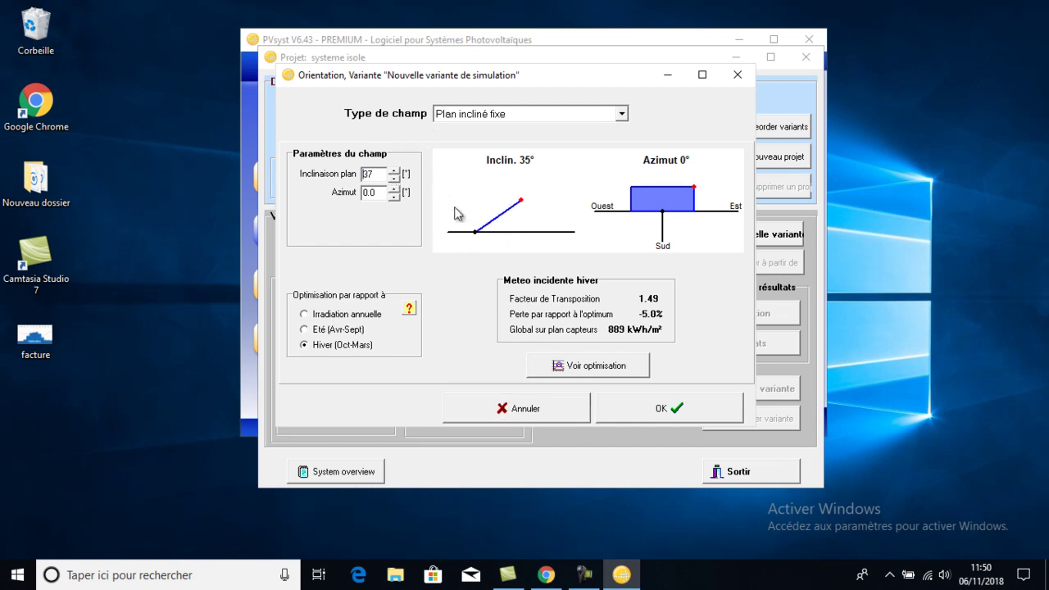
{"action": "left_click", "coordinate": [685, 409]}
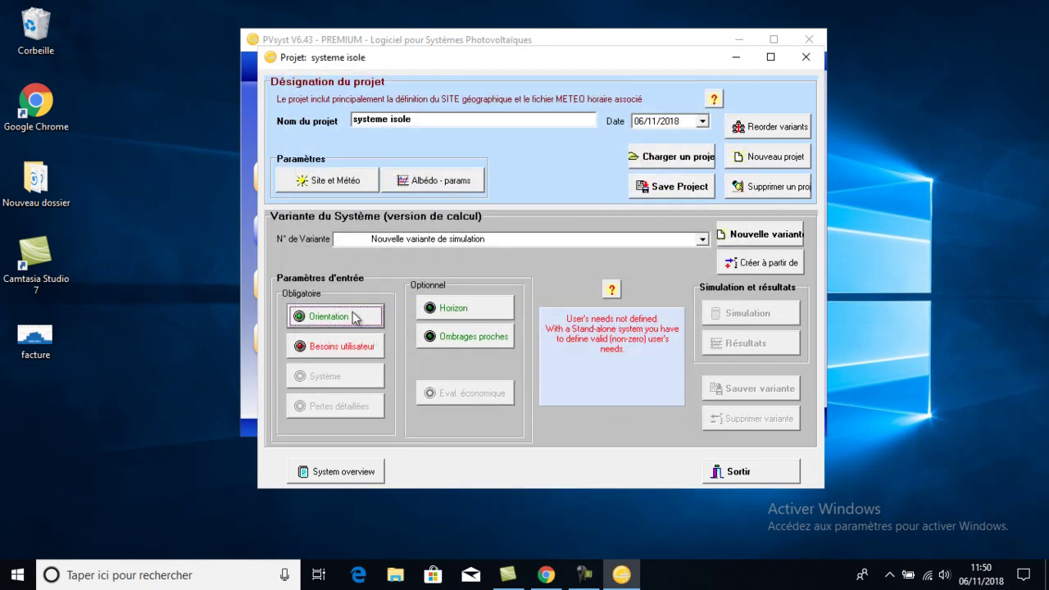
Step: Define the three lamps in the user's needs with 18 W per lamp and 12 h/day of use
{"action": "left_click", "coordinate": [368, 344]}
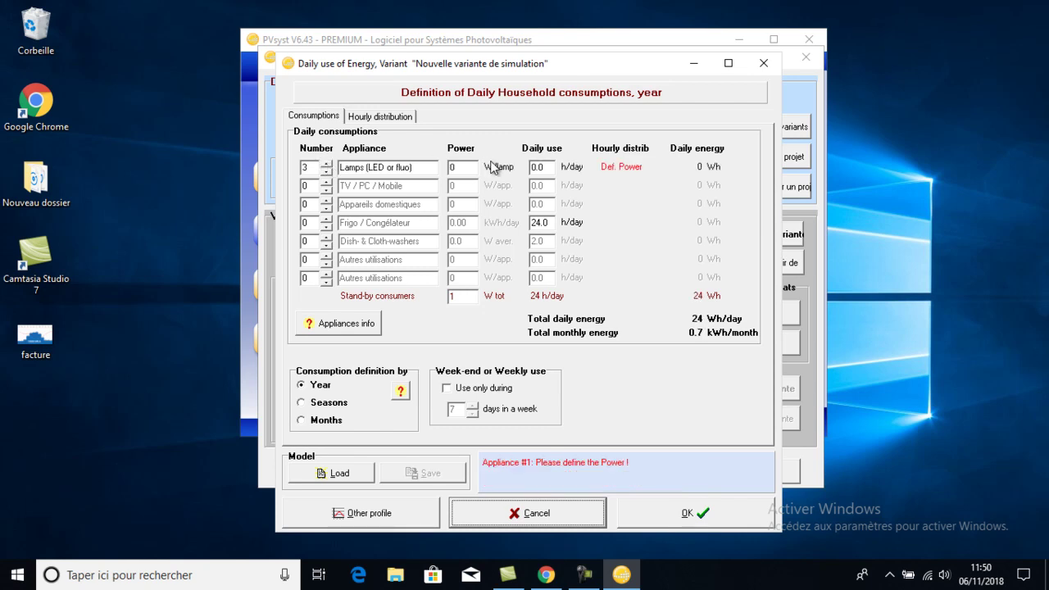
{"action": "double_click", "coordinate": [453, 168]}
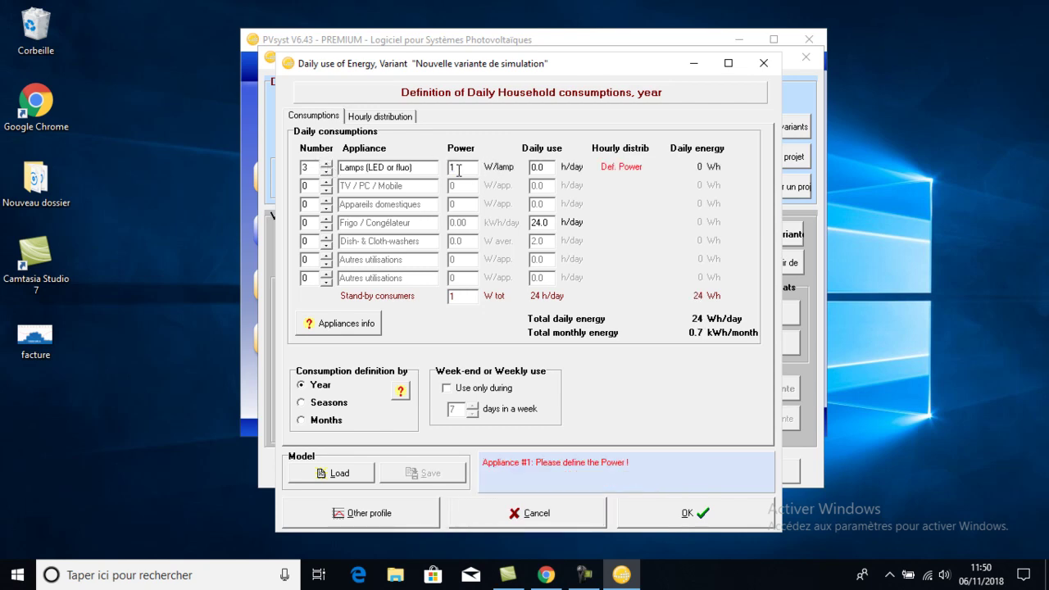
{"action": "left_click", "coordinate": [554, 166]}
{"action": "left_click_drag", "start_coordinate": [555, 164], "coordinate": [517, 175]}
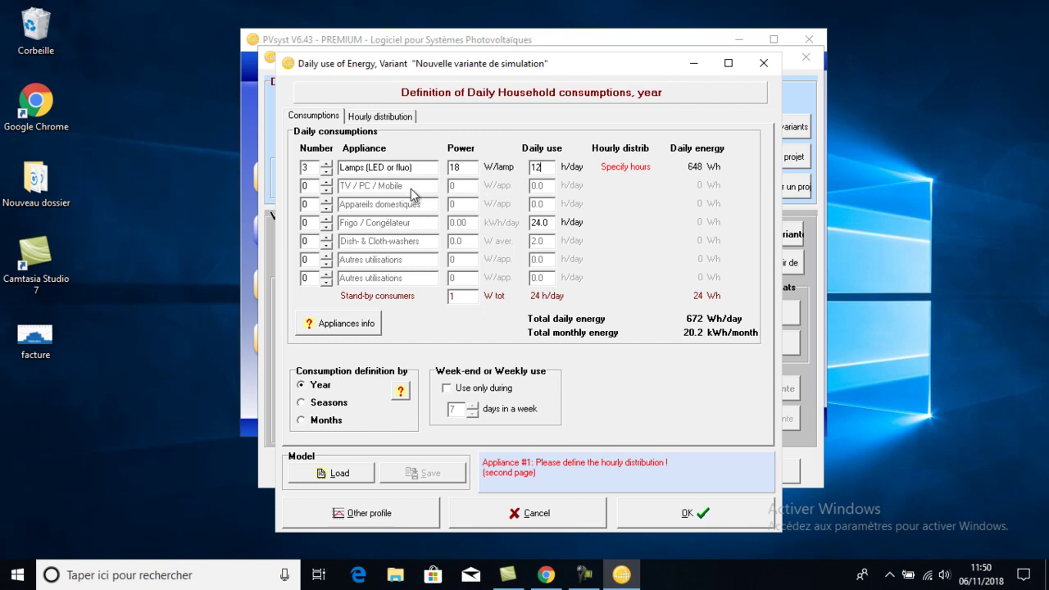
Step: Add one TV / PC / Mobile appliance with a power of 120 W and 8 h/day of use
{"action": "left_click", "coordinate": [326, 188]}
{"action": "left_click", "coordinate": [462, 185]}
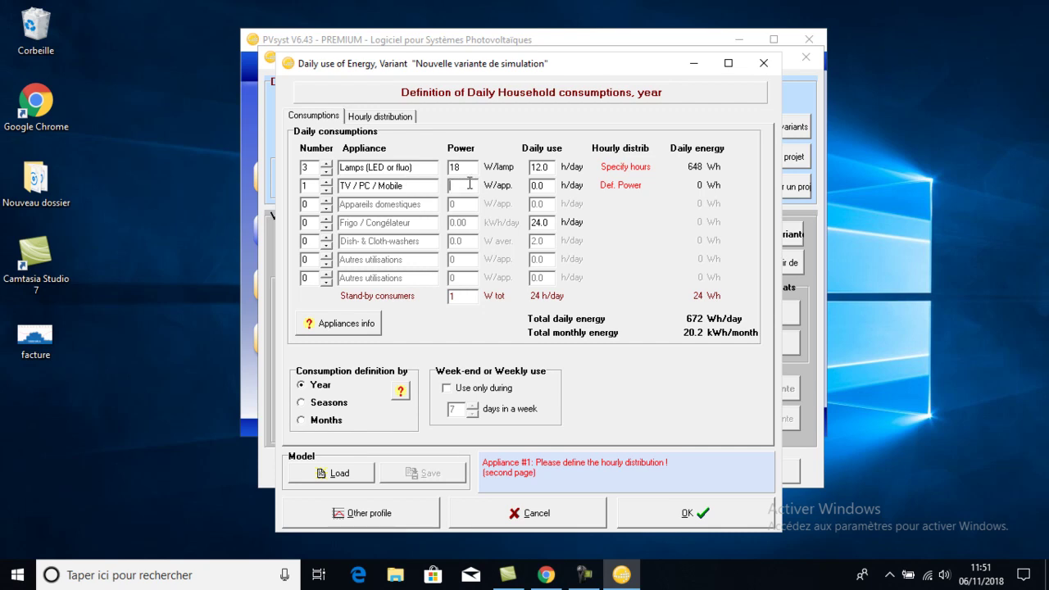
{"action": "key", "text": "BackSpace"}
{"action": "type", "text": "120"}
{"action": "left_click", "coordinate": [532, 186]}
{"action": "left_click_drag", "start_coordinate": [552, 189], "coordinate": [528, 189]}
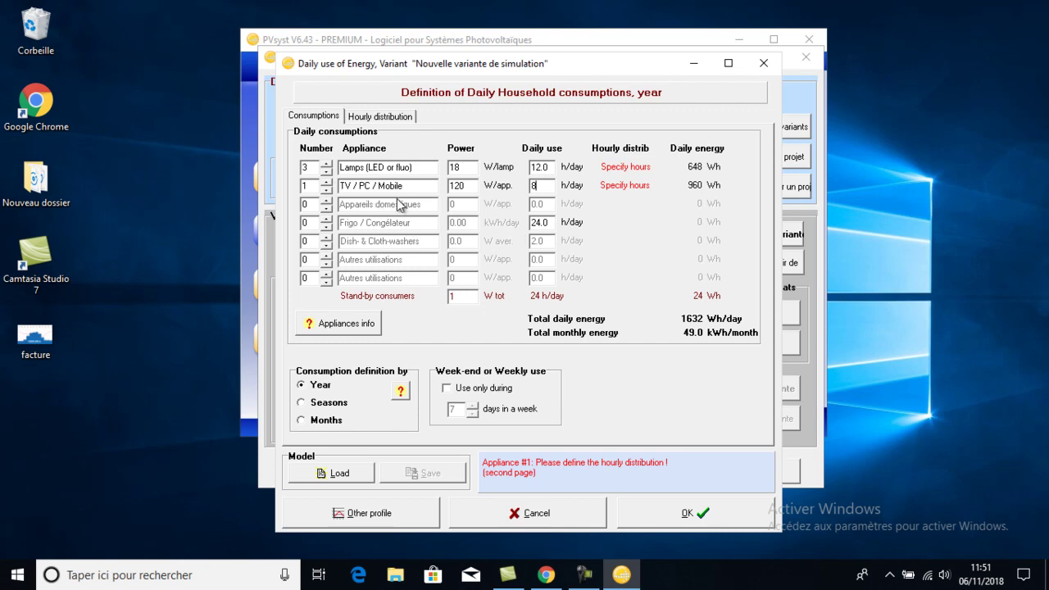
Step: Add one domestic appliance (Appareils domestiques) with a power of 185 W and 12 h/day of use
{"action": "left_click", "coordinate": [326, 201]}
{"action": "left_click", "coordinate": [460, 206]}
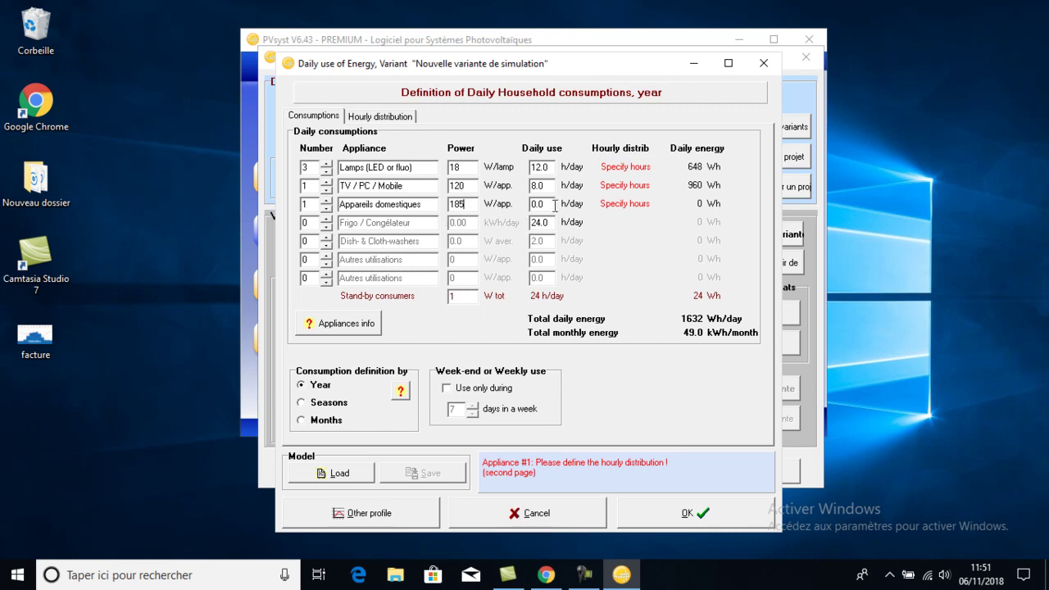
{"action": "left_click_drag", "start_coordinate": [550, 205], "coordinate": [517, 210]}
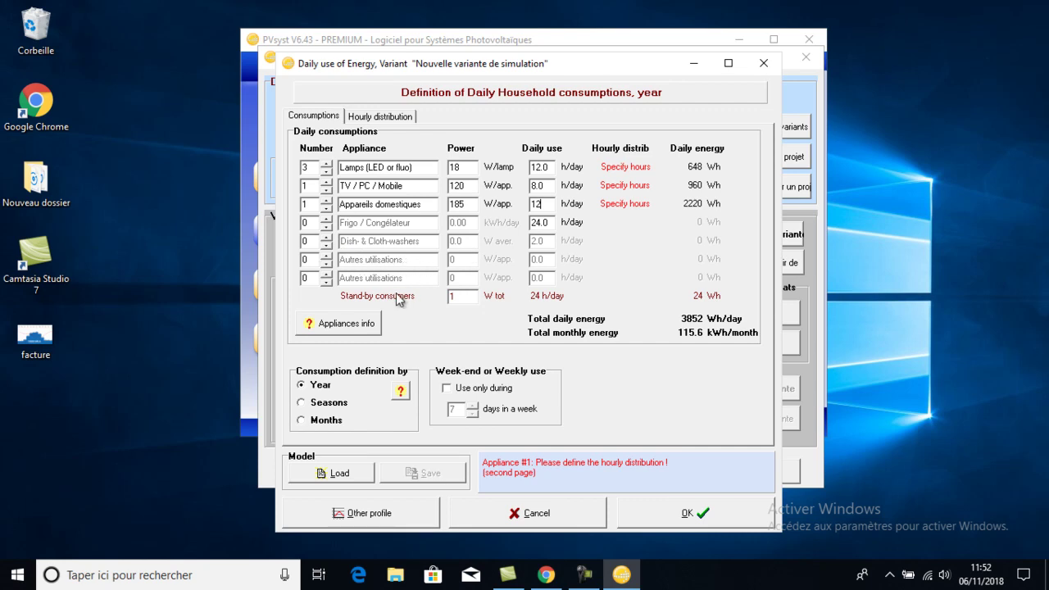
Step: Define the first Autres utilisations entry as 2 appliances of 65 W used 4 h/day
{"action": "left_click", "coordinate": [328, 259]}
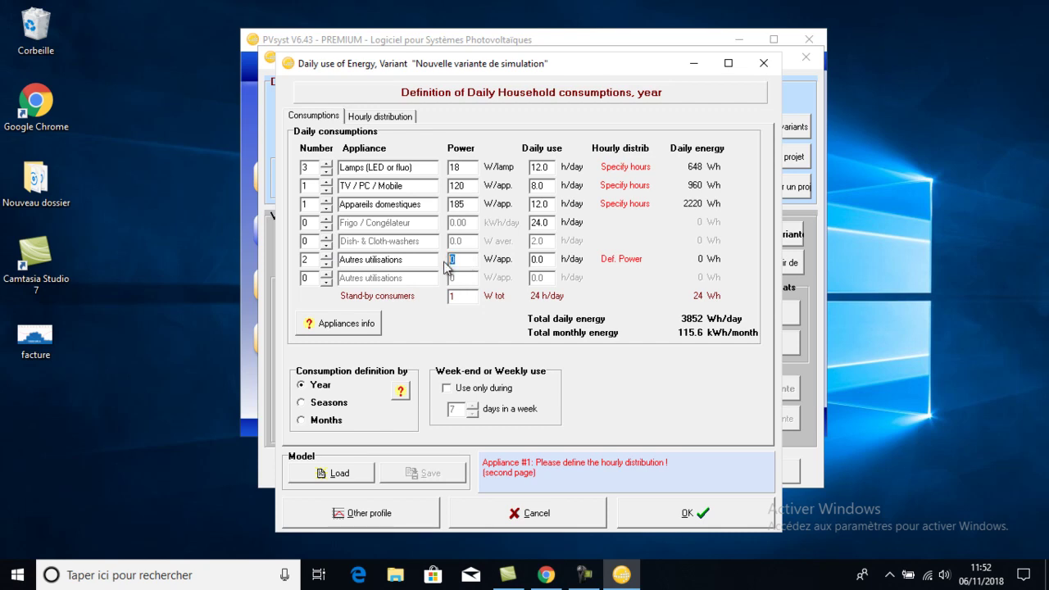
{"action": "type", "text": "65"}
{"action": "left_click", "coordinate": [544, 259]}
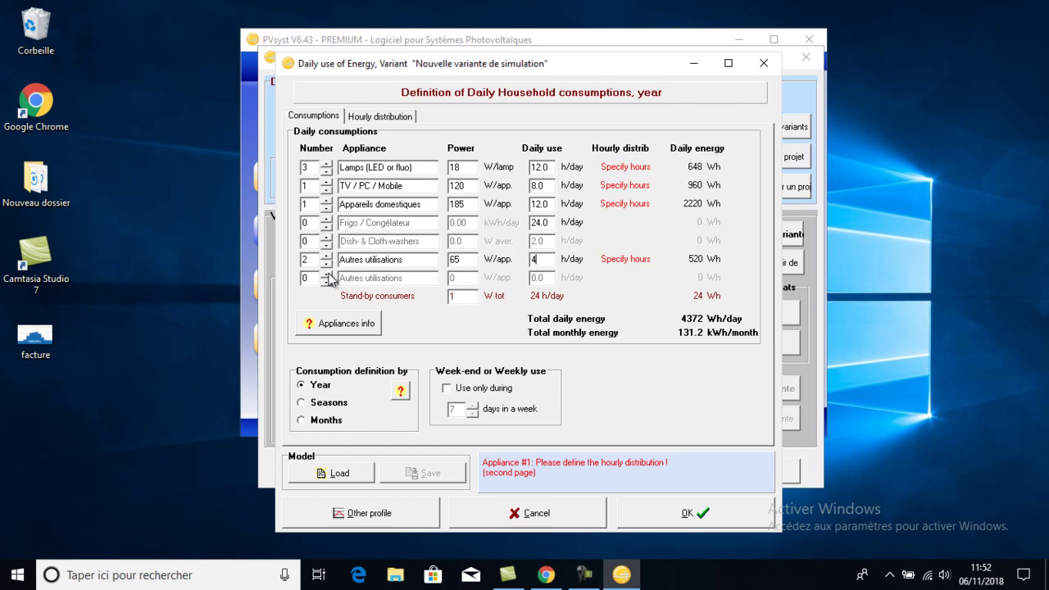
Step: Define the second Autres utilisations entry as 1 appliance of 75 W used 5 h/day
{"action": "left_click", "coordinate": [467, 277]}
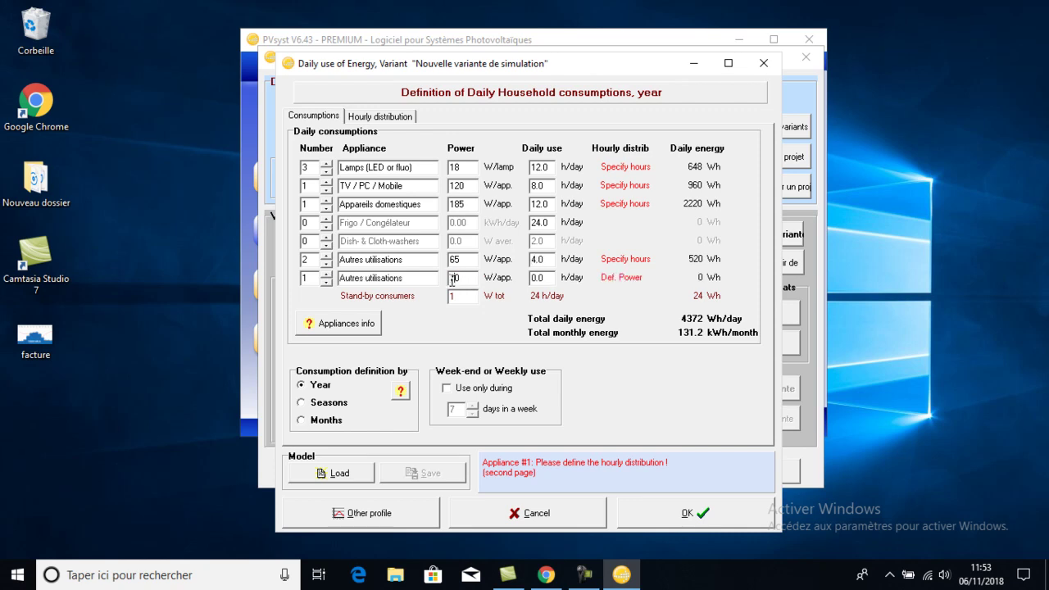
{"action": "key", "text": "BackSpace"}
{"action": "key", "text": "BackSpace"}
{"action": "left_click_drag", "start_coordinate": [548, 281], "coordinate": [529, 281]}
{"action": "type", "text": "5"}
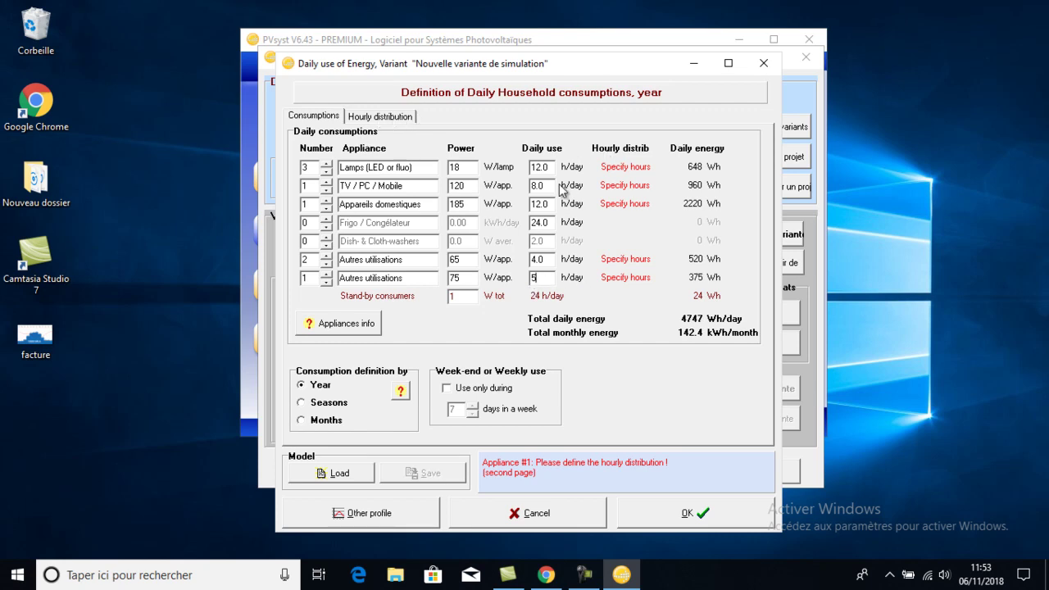
Step: Set the hourly distribution of the lamps to run from 18 H through to 6 H, 12 hours in all
{"action": "left_click", "coordinate": [403, 119]}
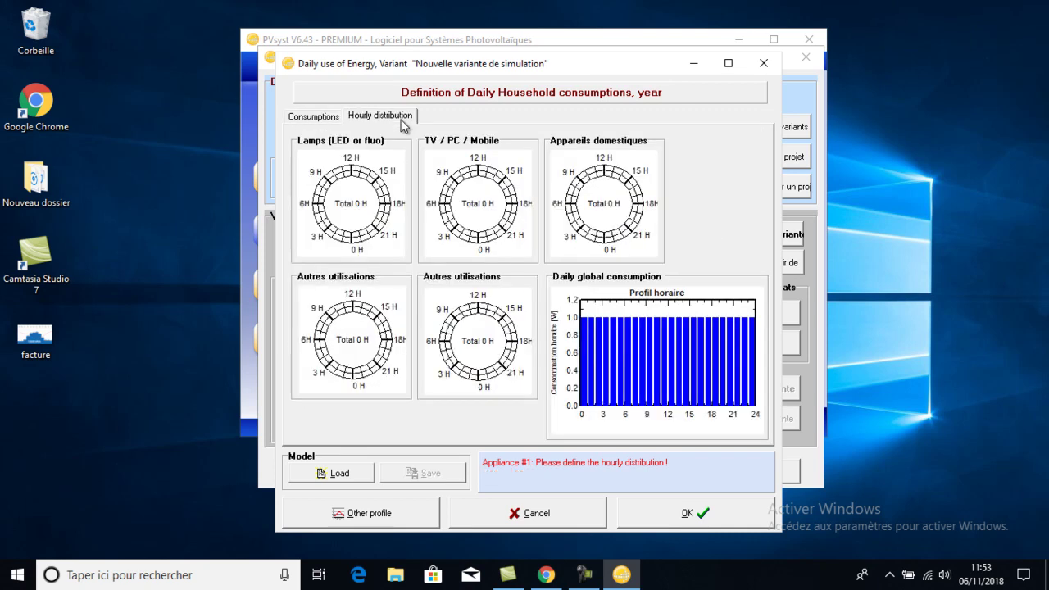
{"action": "left_click", "coordinate": [320, 117]}
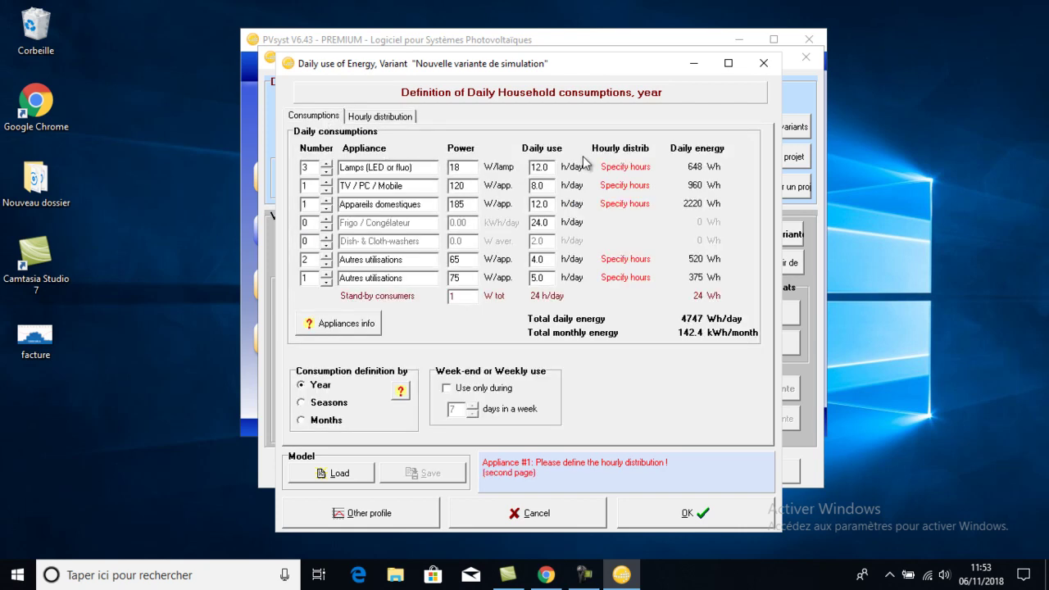
{"action": "left_click", "coordinate": [371, 120]}
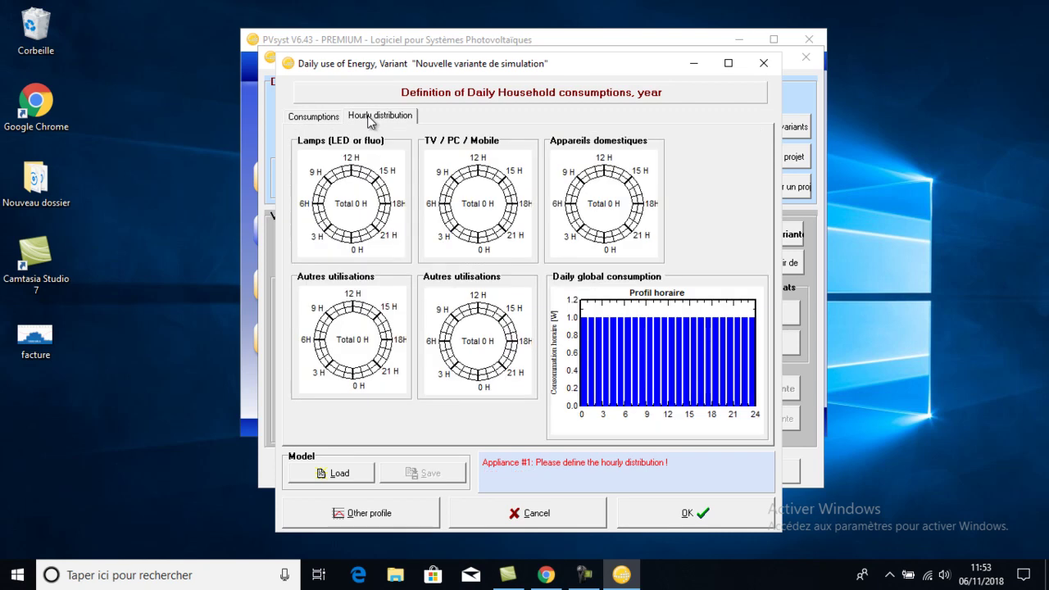
{"action": "left_click", "coordinate": [381, 210]}
{"action": "left_click_drag", "start_coordinate": [379, 215], "coordinate": [361, 239]}
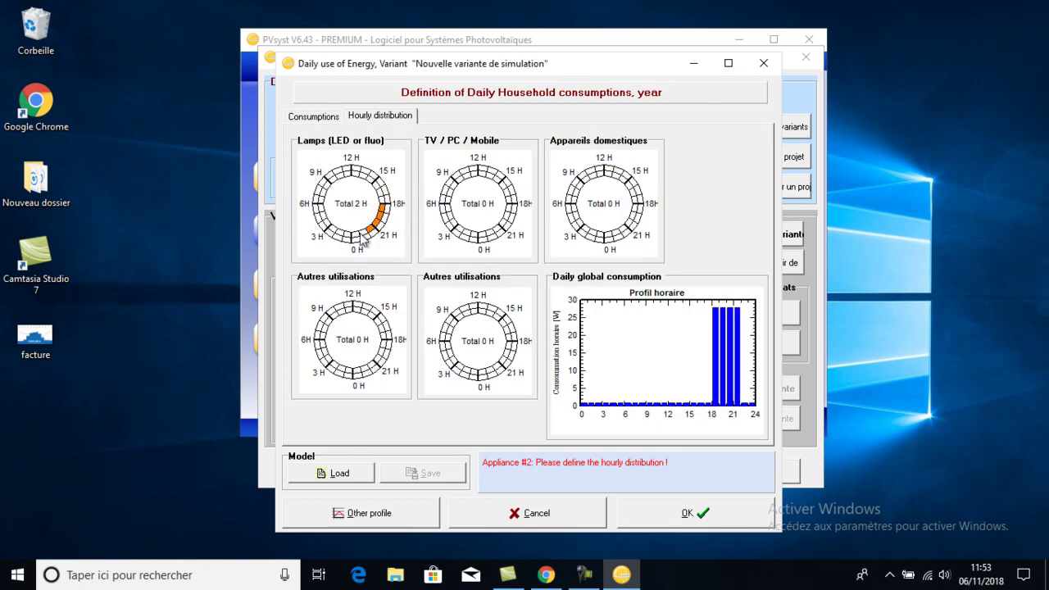
{"action": "left_click", "coordinate": [386, 210]}
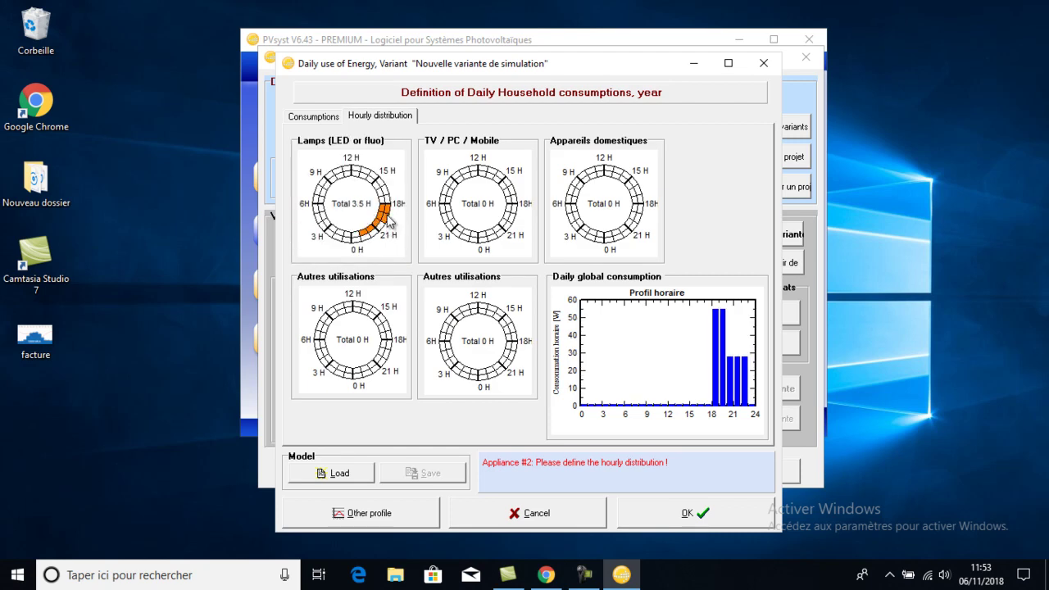
{"action": "mouse_move", "coordinate": [385, 226]}
{"action": "left_mouse_down"}
{"action": "mouse_move", "coordinate": [373, 243]}
{"action": "mouse_move", "coordinate": [339, 246]}
{"action": "mouse_move", "coordinate": [317, 213]}
{"action": "left_mouse_up"}
{"action": "left_click", "coordinate": [357, 237]}
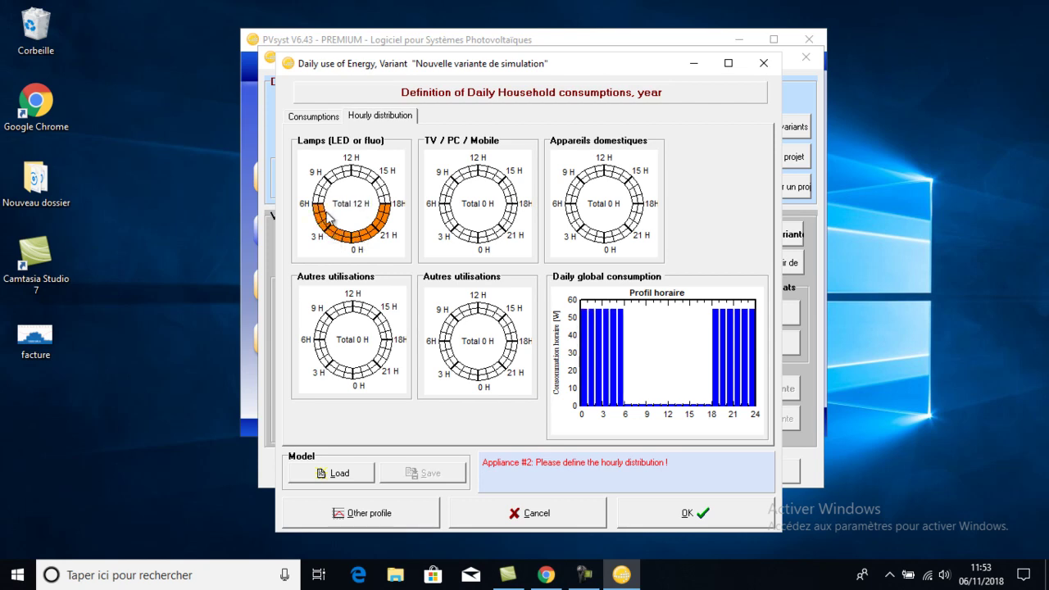
Step: Mark 6 to 8 H and 12 to 14 H as usage hours in the TV / PC / Mobile hourly distribution
{"action": "left_click", "coordinate": [313, 117]}
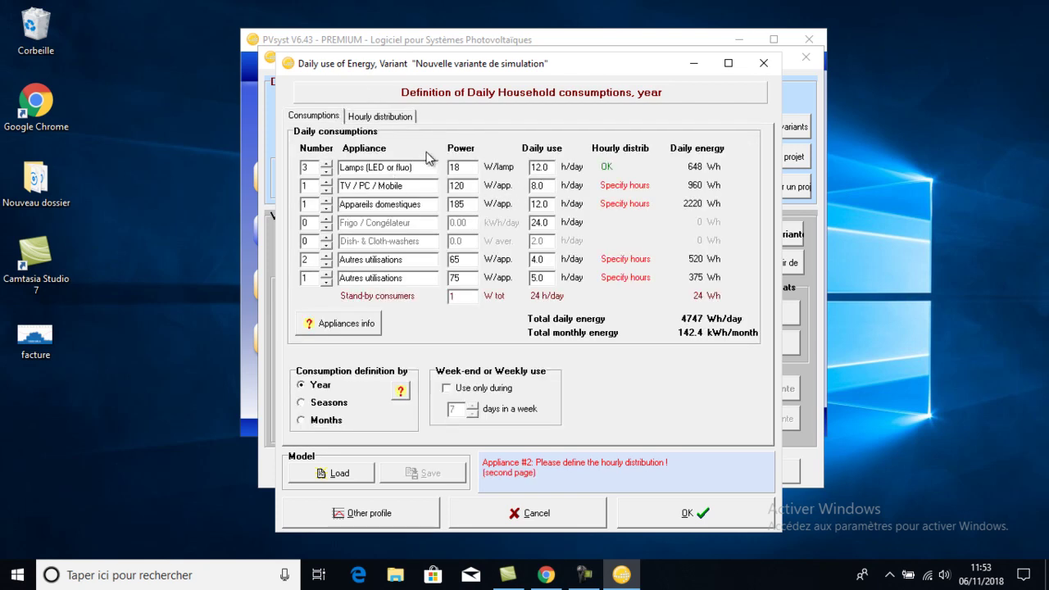
{"action": "left_click", "coordinate": [400, 119]}
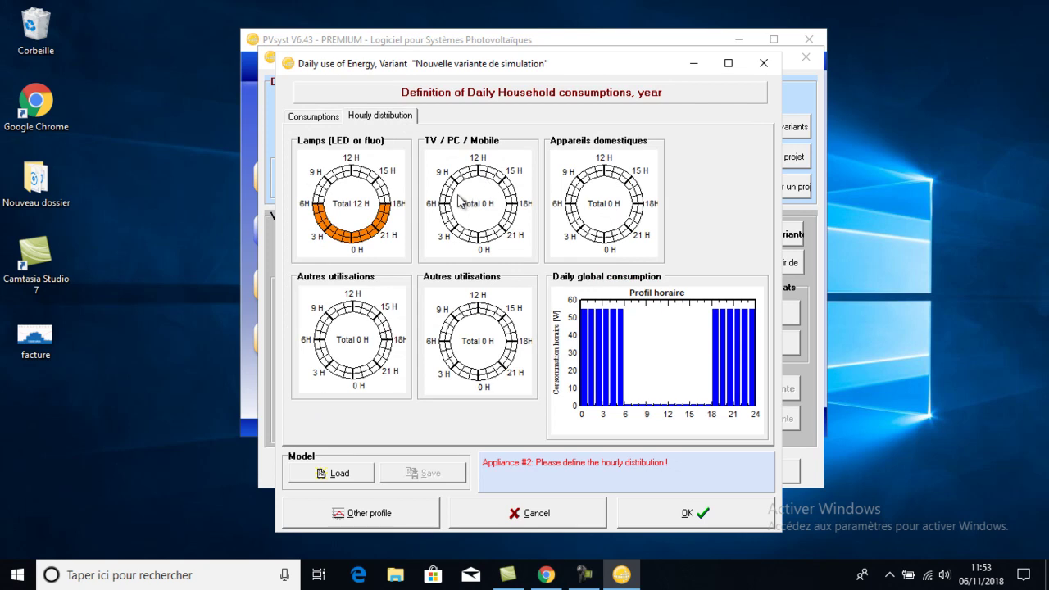
{"action": "left_click", "coordinate": [445, 200]}
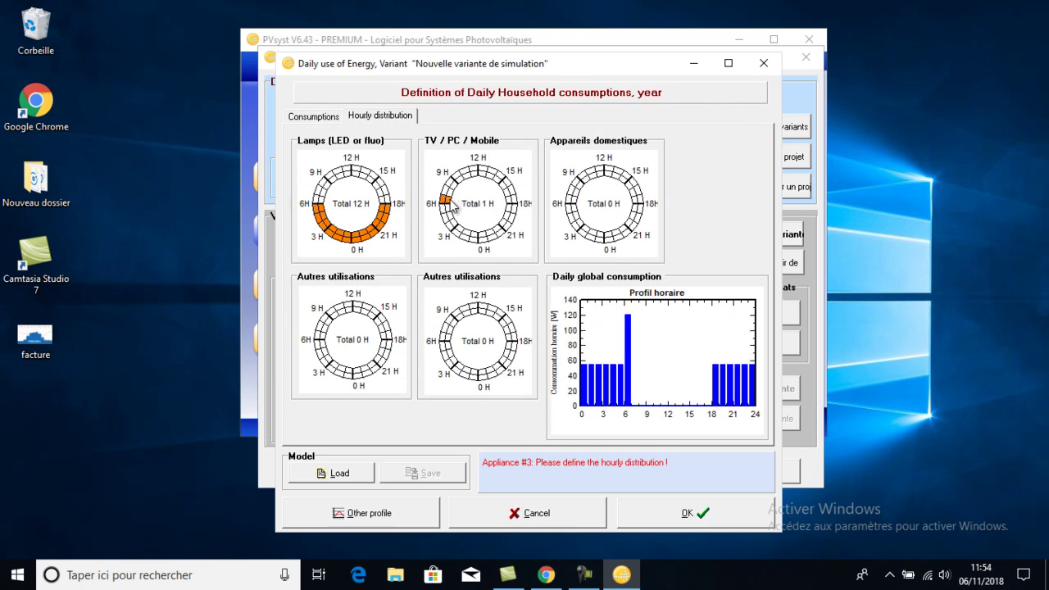
{"action": "left_click", "coordinate": [451, 200]}
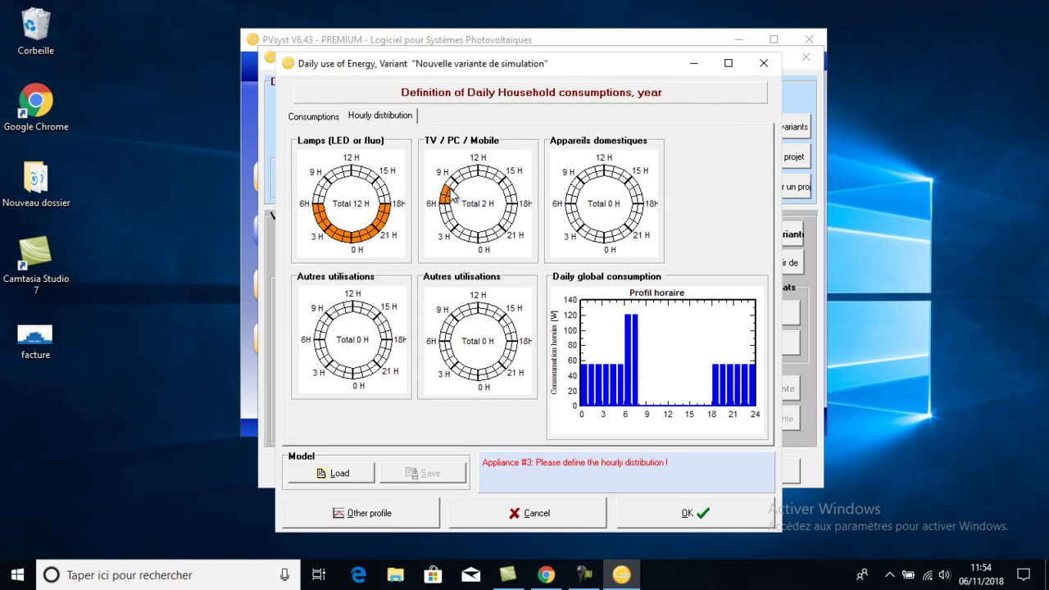
{"action": "left_click", "coordinate": [483, 171]}
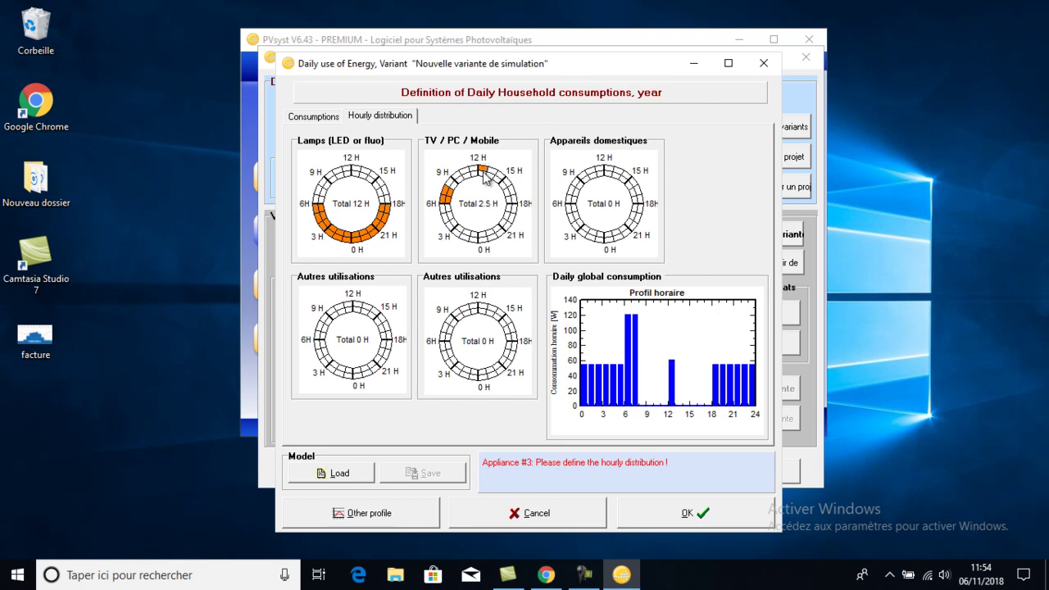
{"action": "left_click", "coordinate": [486, 175]}
{"action": "left_click", "coordinate": [488, 180]}
{"action": "left_click", "coordinate": [493, 174]}
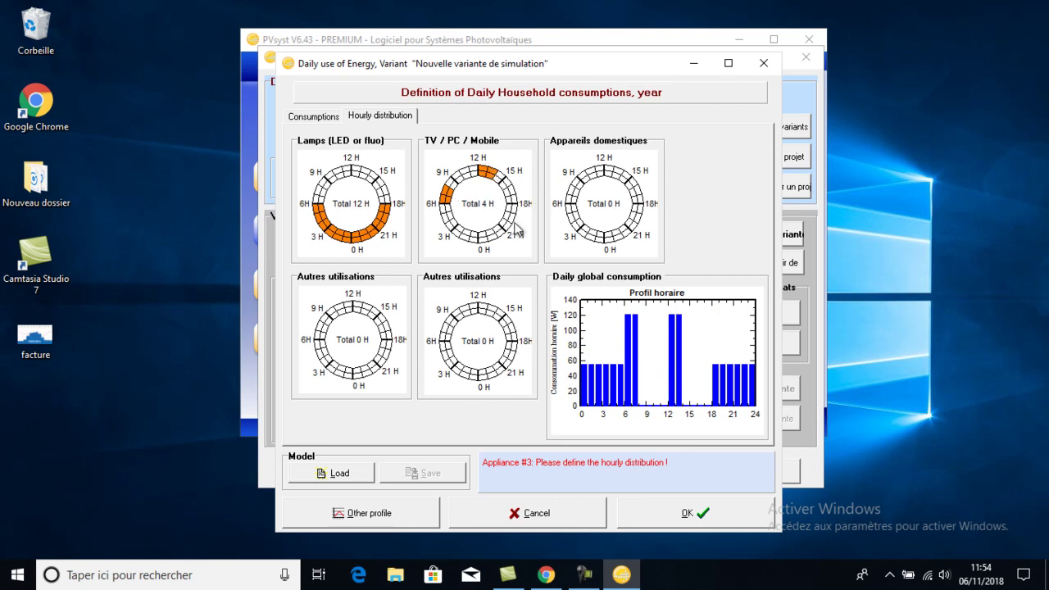
Step: Add the evening usage hours from 18 to 22 H to the TV / PC / Mobile distribution, completing 8 hours
{"action": "left_click", "coordinate": [510, 215]}
{"action": "left_click", "coordinate": [510, 217]}
{"action": "left_click", "coordinate": [510, 215]}
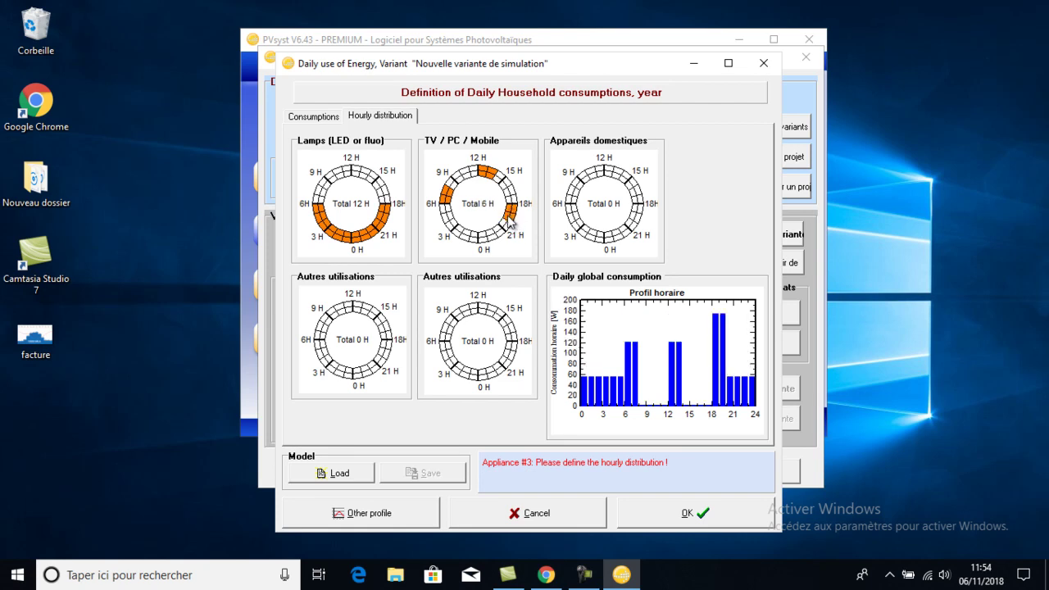
{"action": "left_click", "coordinate": [509, 221]}
{"action": "left_click", "coordinate": [508, 228]}
{"action": "left_click", "coordinate": [504, 233]}
{"action": "left_click", "coordinate": [501, 236]}
Step: Mark 6 to 12 H and 15 to 17 H as usage hours for the Appareils domestiques
{"action": "left_click", "coordinate": [315, 117]}
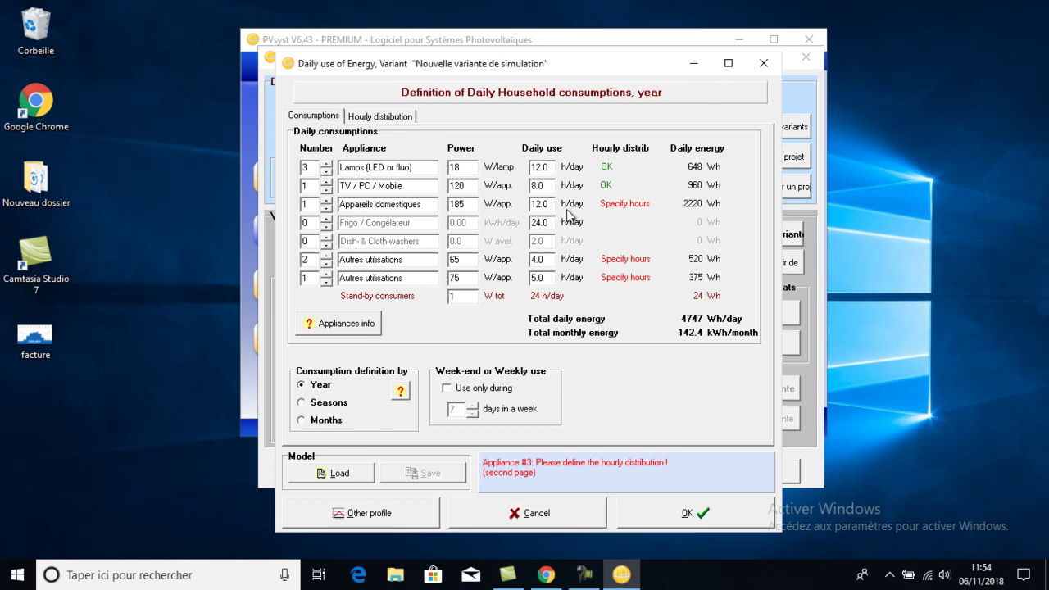
{"action": "left_click", "coordinate": [383, 118]}
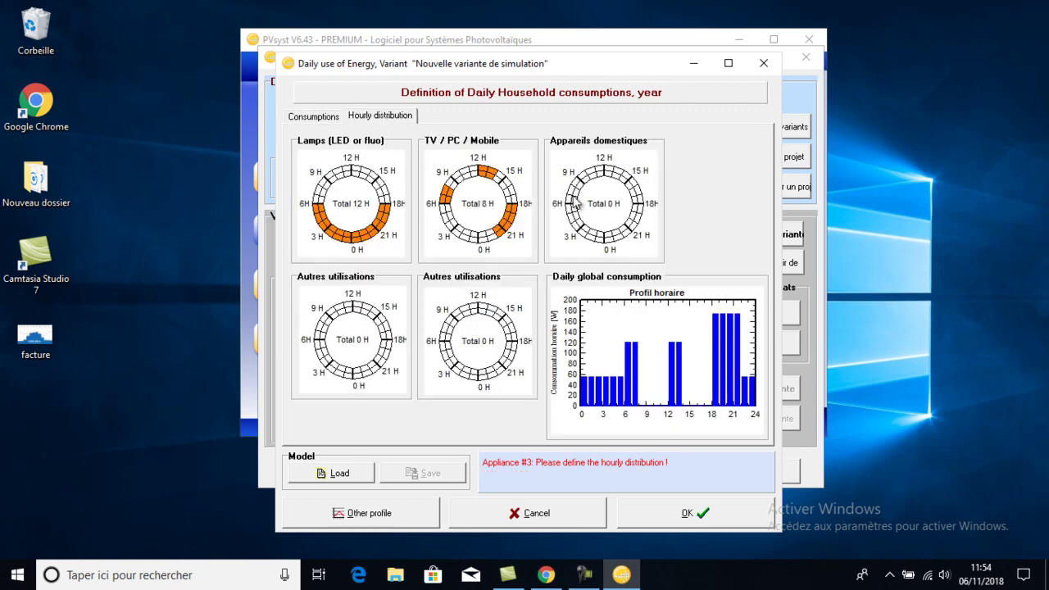
{"action": "mouse_move", "coordinate": [572, 205]}
{"action": "left_mouse_down"}
{"action": "mouse_move", "coordinate": [588, 174]}
{"action": "mouse_move", "coordinate": [575, 183]}
{"action": "mouse_move", "coordinate": [602, 172]}
{"action": "left_mouse_up"}
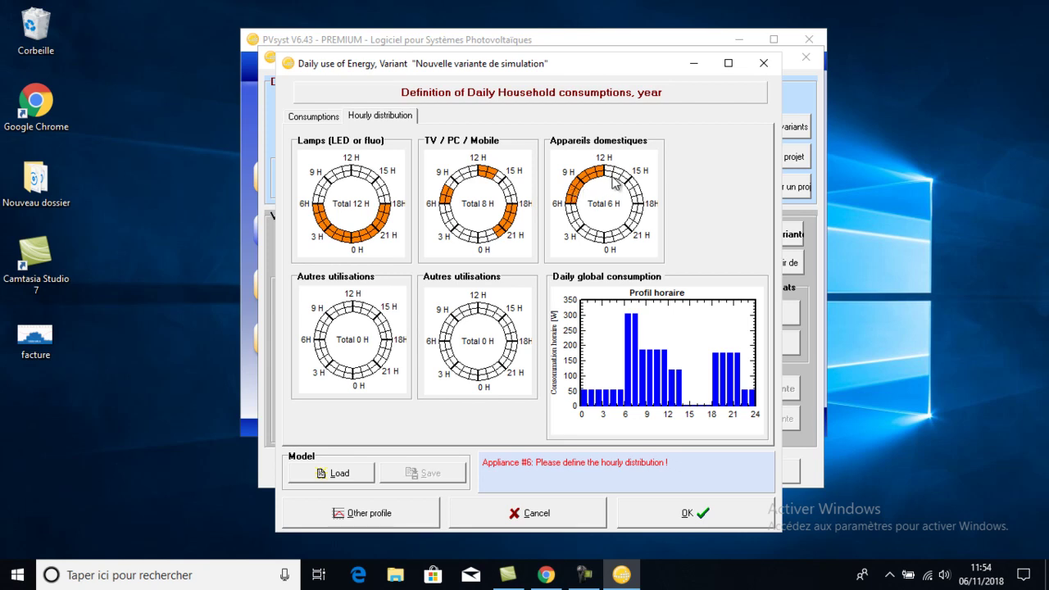
{"action": "left_click", "coordinate": [632, 193]}
{"action": "left_click", "coordinate": [637, 187]}
{"action": "left_click", "coordinate": [636, 191]}
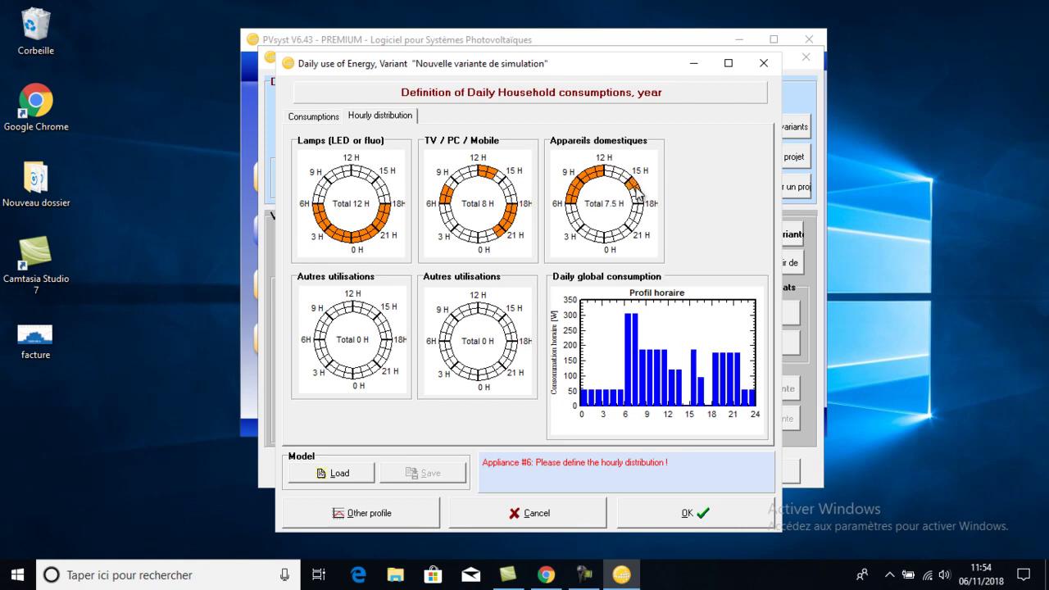
{"action": "left_click", "coordinate": [636, 195]}
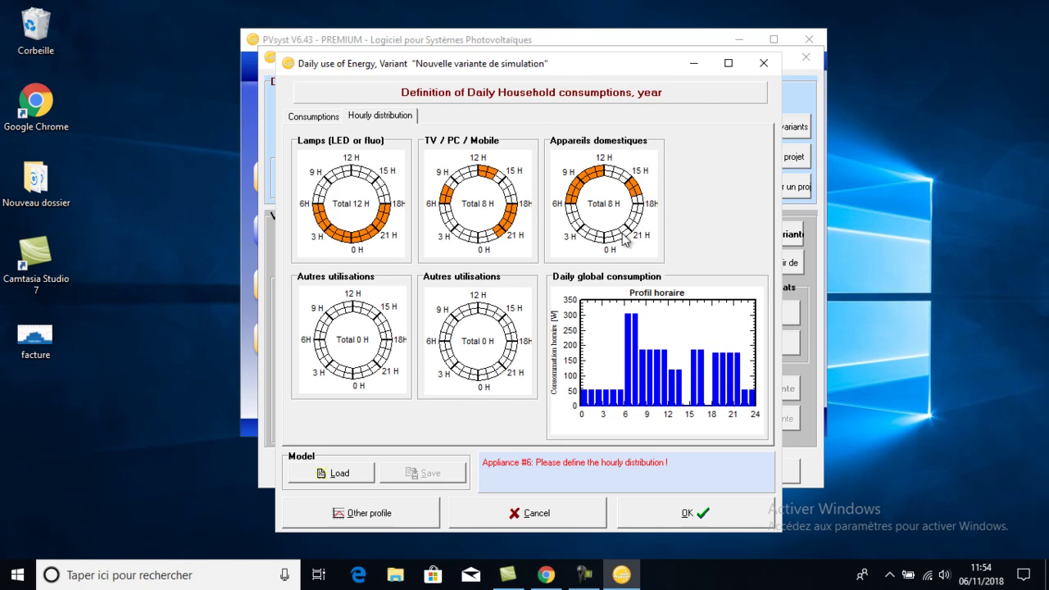
Step: Add 21 to 23 H and 2 to 4 H to the Appareils domestiques distribution, completing 12 hours
{"action": "left_click", "coordinate": [624, 229]}
{"action": "left_click", "coordinate": [623, 233]}
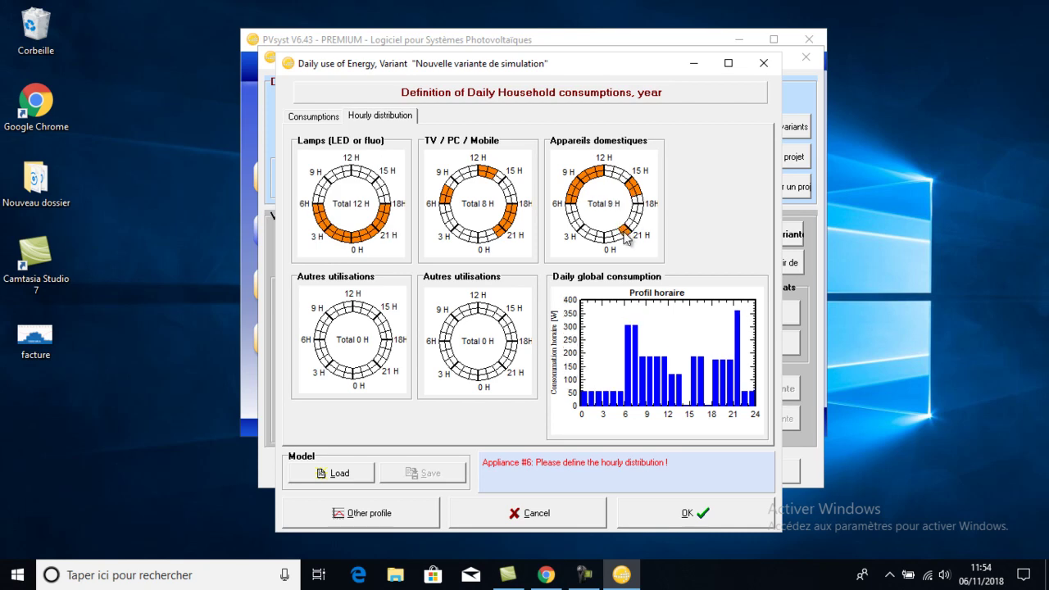
{"action": "left_click", "coordinate": [620, 237]}
{"action": "left_click", "coordinate": [622, 239]}
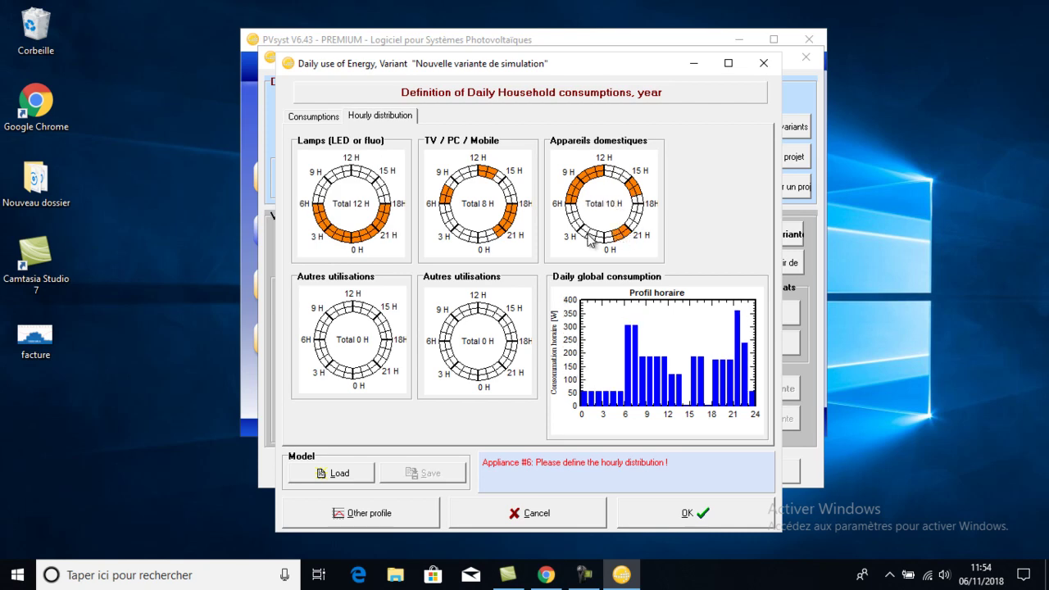
{"action": "left_click", "coordinate": [584, 233]}
{"action": "left_click", "coordinate": [583, 234]}
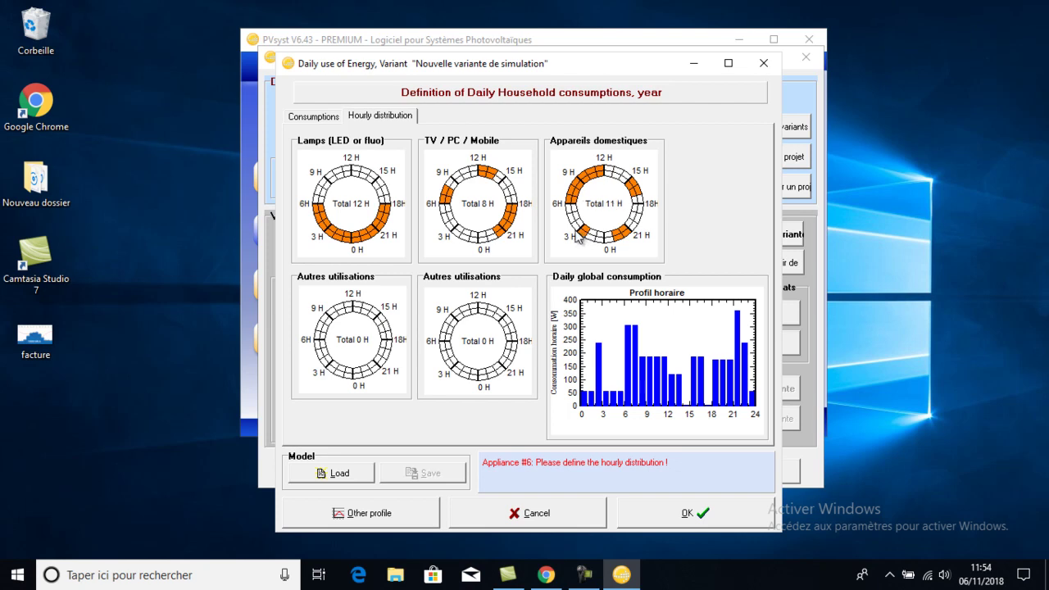
{"action": "left_click", "coordinate": [579, 233]}
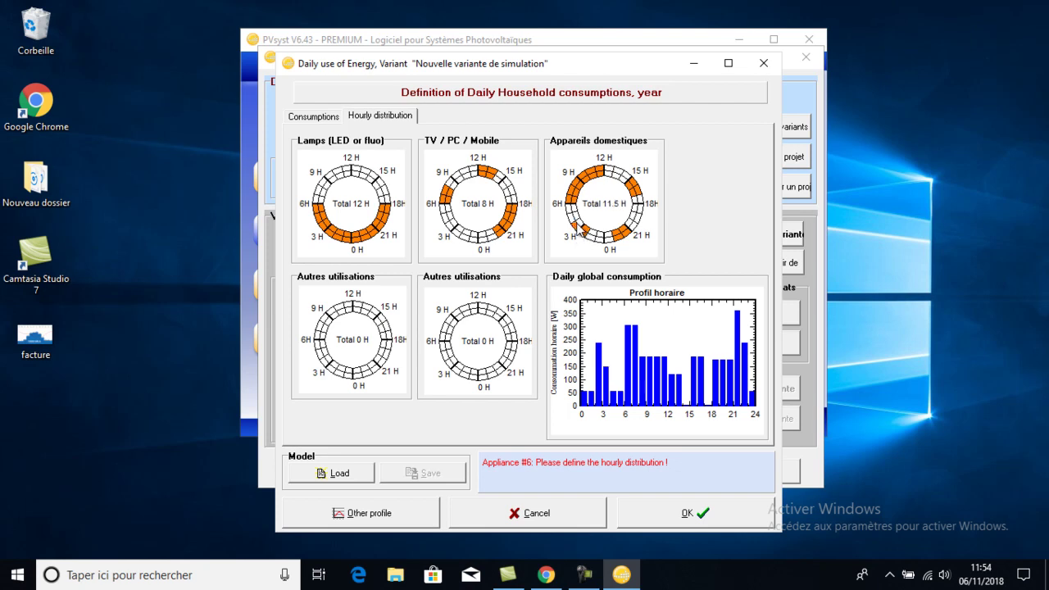
{"action": "left_click", "coordinate": [580, 229]}
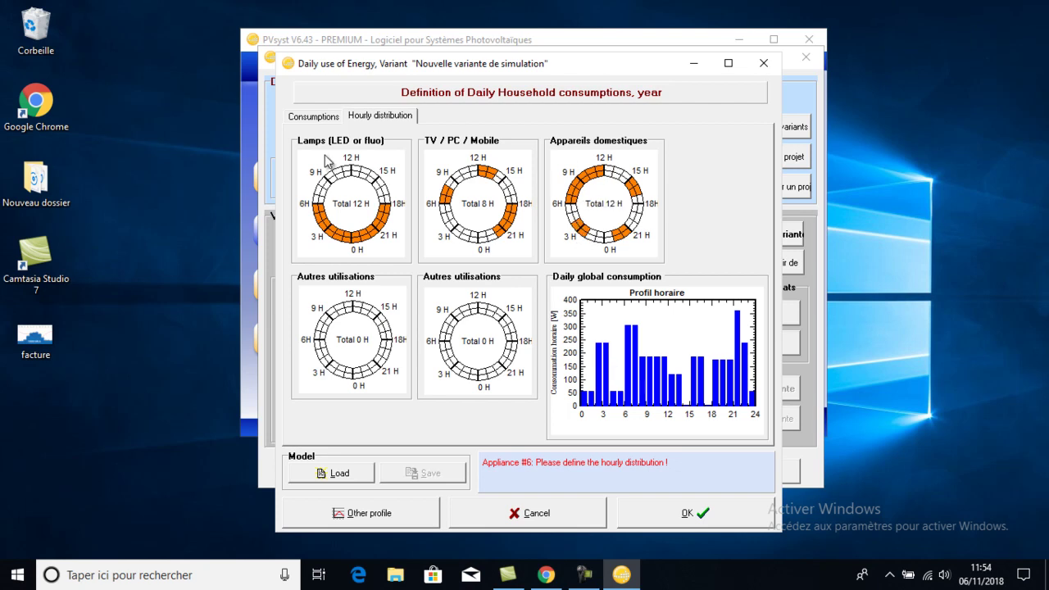
Step: Rename the first Autres utilisations appliance as "ordinateur"
{"action": "left_click", "coordinate": [314, 118]}
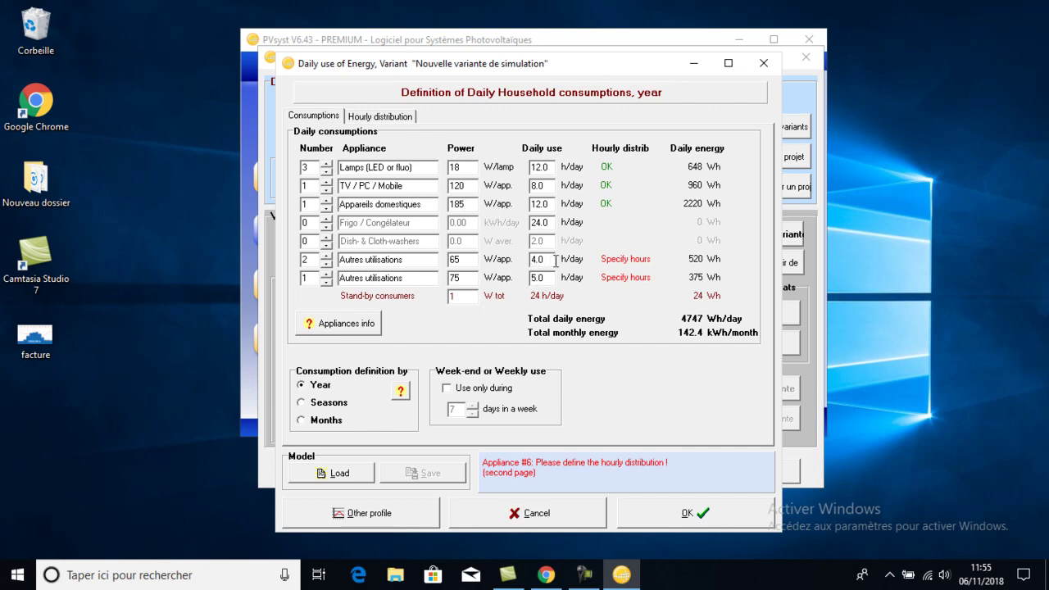
{"action": "left_click", "coordinate": [395, 115]}
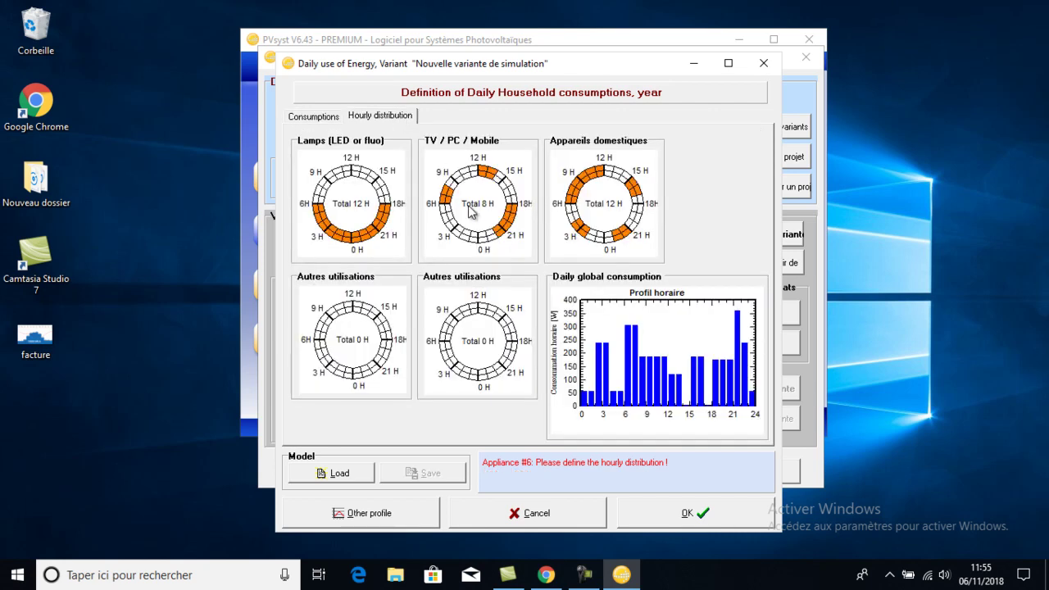
{"action": "left_click", "coordinate": [331, 119]}
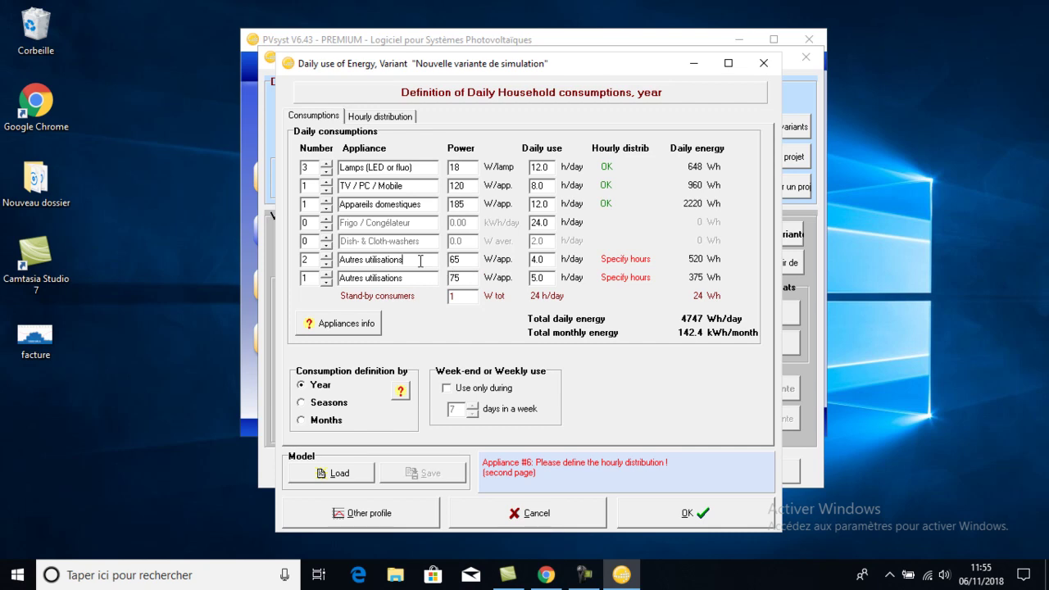
{"action": "key", "text": "BackSpace"}
{"action": "key", "text": "BackSpace"}
{"action": "key", "text": "BackSpace"}
{"action": "key", "text": "BackSpace"}
{"action": "key", "text": "BackSpace"}
{"action": "key", "text": "BackSpace"}
{"action": "key", "text": "BackSpace"}
{"action": "key", "text": "BackSpace"}
{"action": "key", "text": "BackSpace"}
{"action": "key", "text": "BackSpace"}
{"action": "key", "text": "BackSpace"}
{"action": "key", "text": "BackSpace"}
{"action": "key", "text": "BackSpace"}
{"action": "key", "text": "BackSpace"}
Step: Rename the remaining Autres utilisations appliance as "home cinema"
{"action": "left_click_drag", "start_coordinate": [403, 280], "coordinate": [338, 279]}
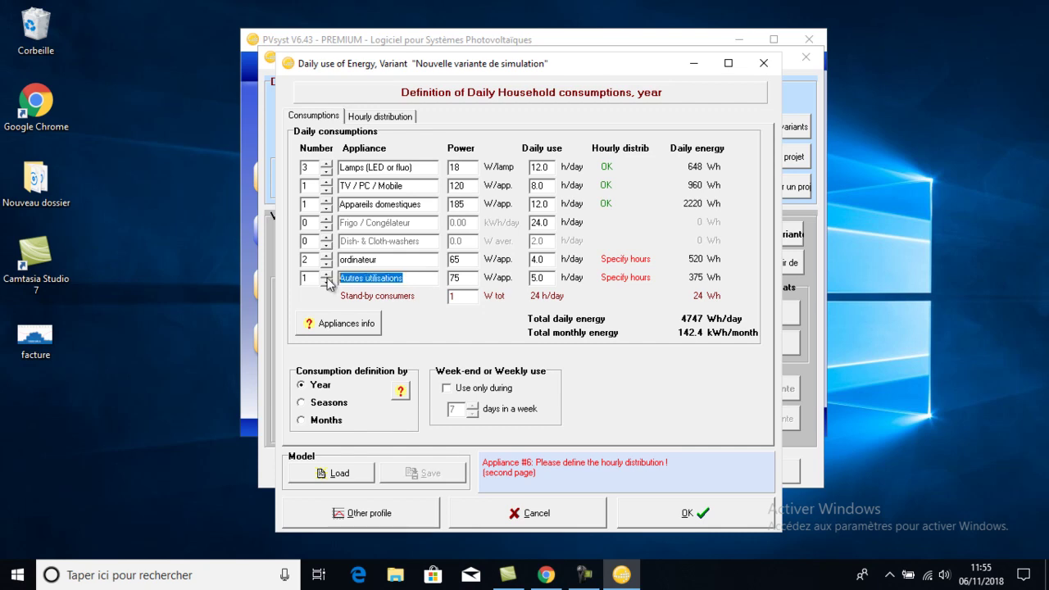
{"action": "key", "text": "BackSpace"}
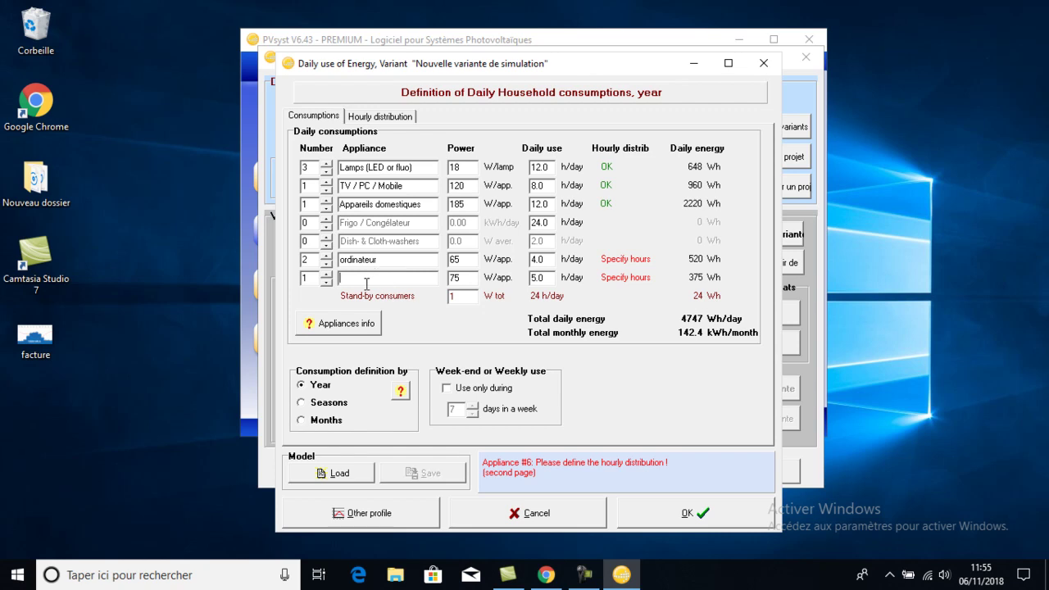
{"action": "type", "text": "home cinema"}
Step: Set the hourly distribution of the ordinateur to 5 to 6 H, 10 to 12 H and 15 to 16 H, 4 hours in all
{"action": "left_click", "coordinate": [390, 116]}
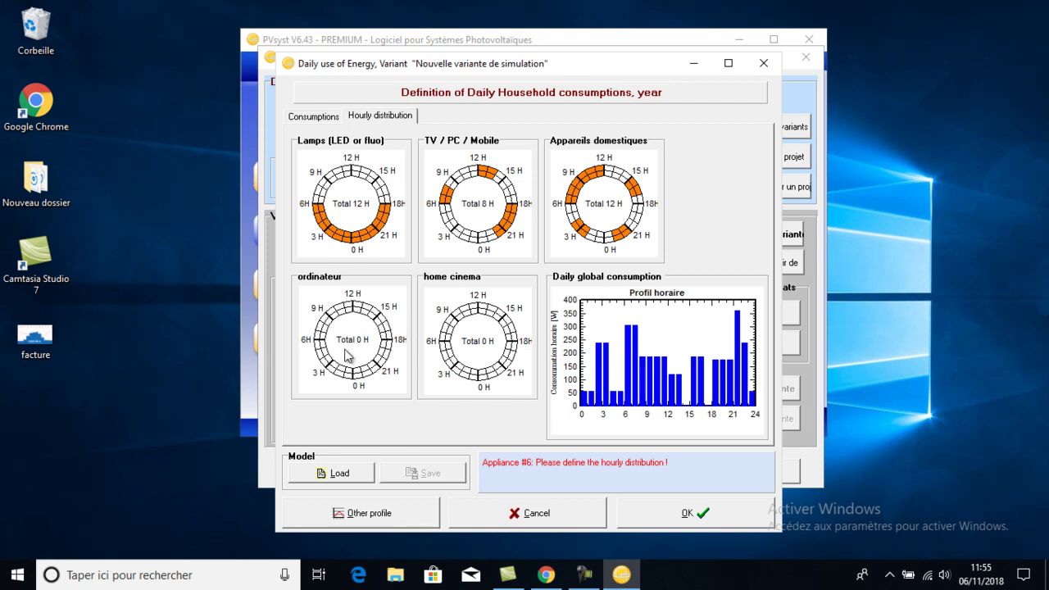
{"action": "left_click", "coordinate": [320, 345]}
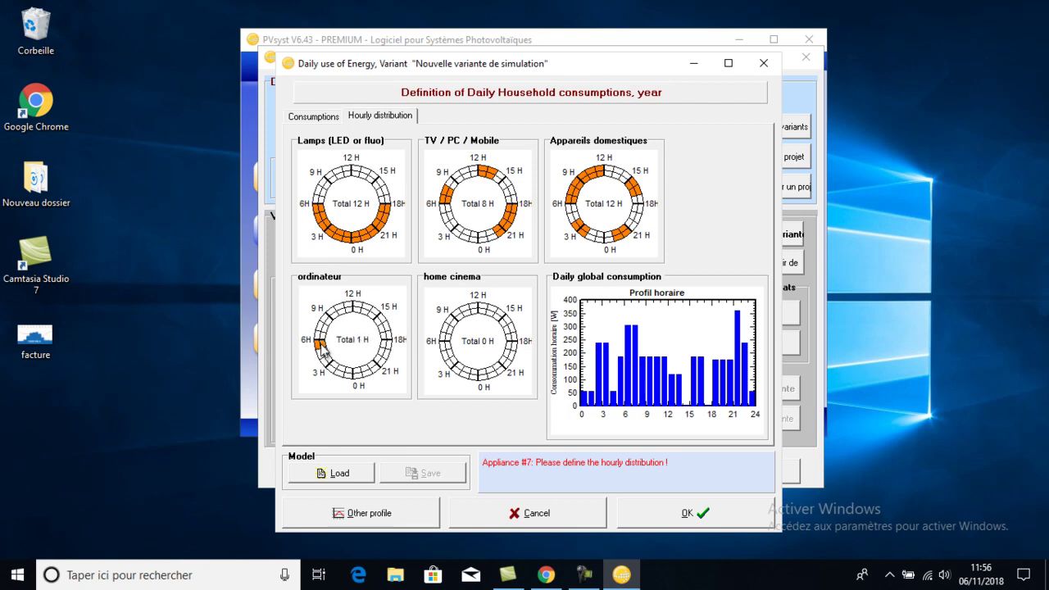
{"action": "left_click", "coordinate": [343, 307]}
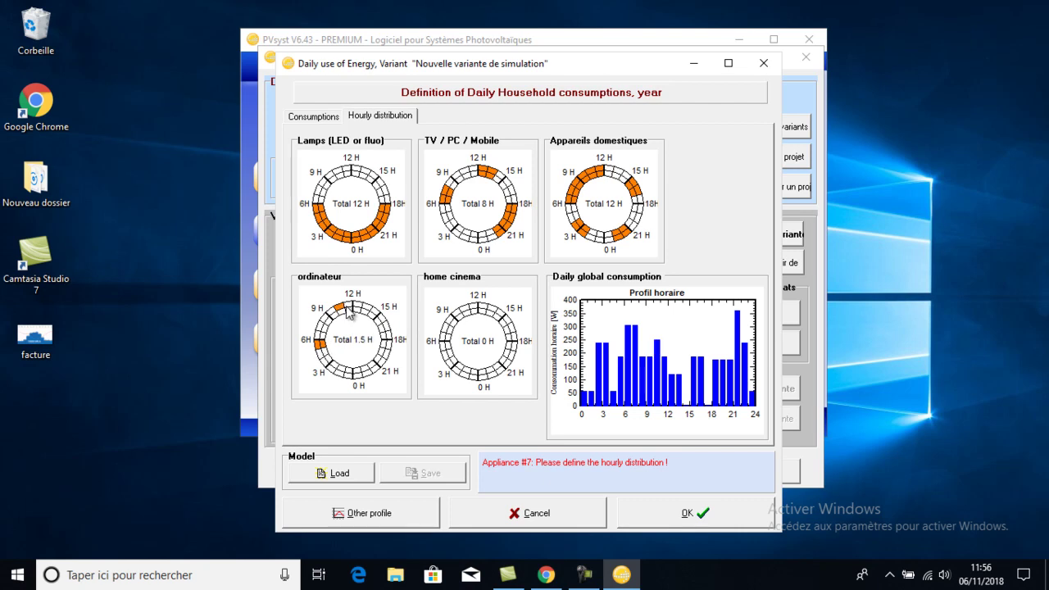
{"action": "left_click", "coordinate": [347, 309]}
{"action": "left_click", "coordinate": [350, 309]}
{"action": "left_click", "coordinate": [353, 308]}
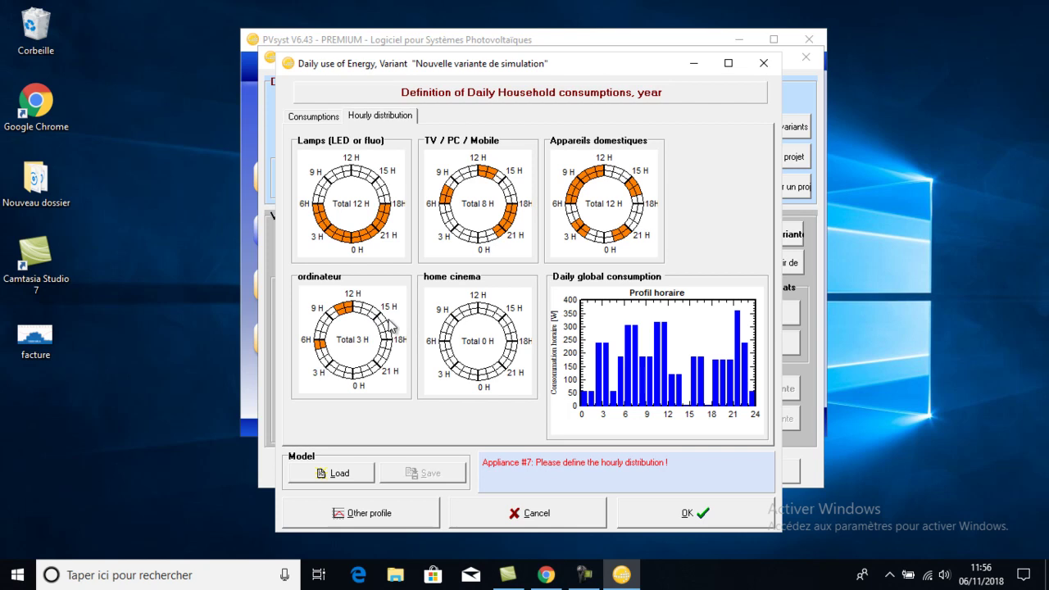
{"action": "left_click", "coordinate": [375, 321]}
{"action": "left_click", "coordinate": [380, 324]}
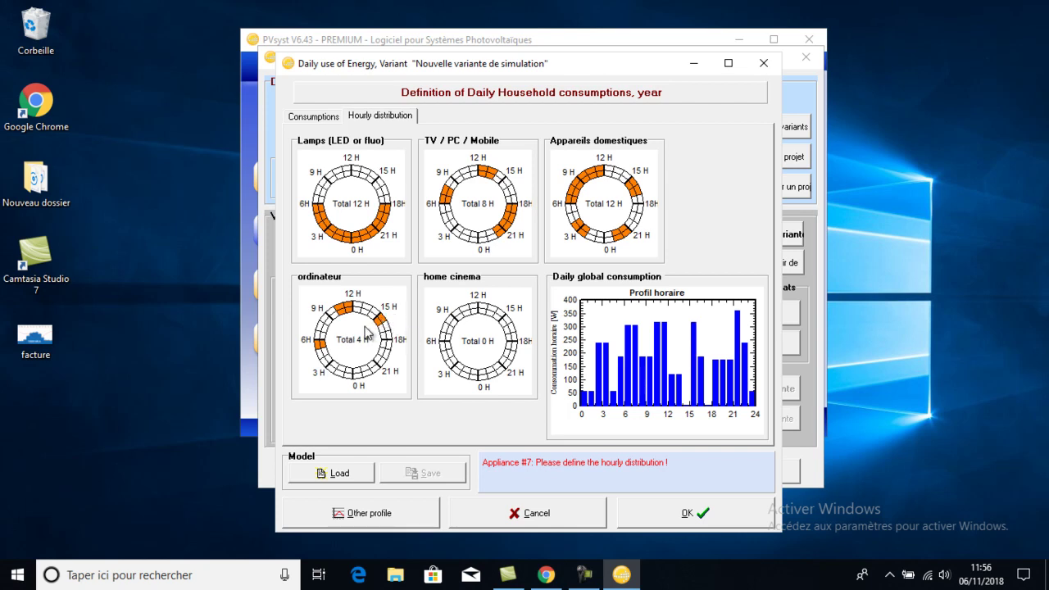
Step: Set the hourly distribution of the home cinema to 9–10 H, 12–13 H, 17–18 H, 20–21 H and 0–1 H, 5 hours in all
{"action": "left_click", "coordinate": [320, 119]}
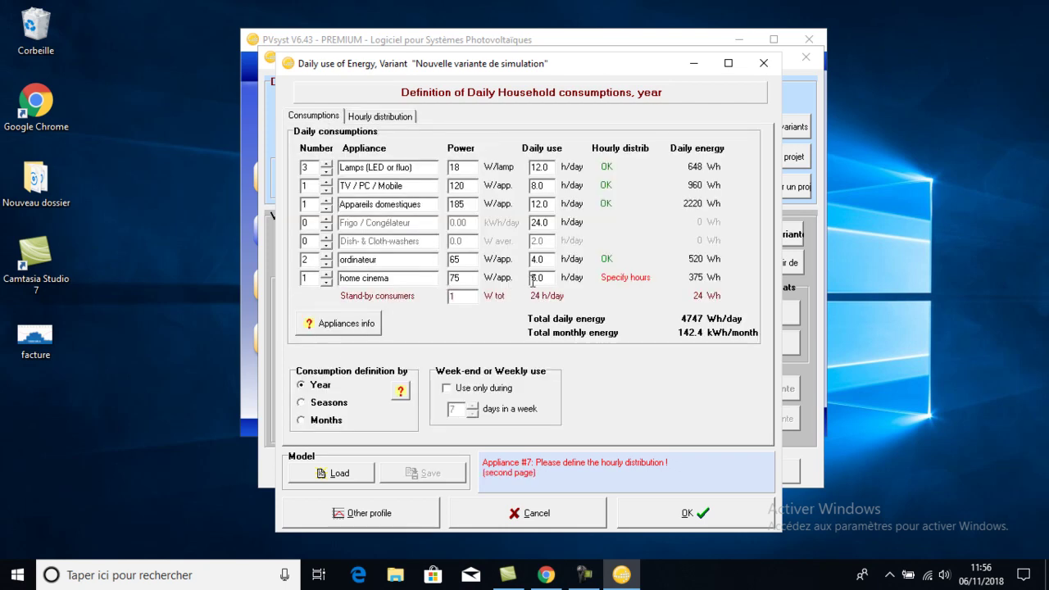
{"action": "left_click", "coordinate": [401, 116]}
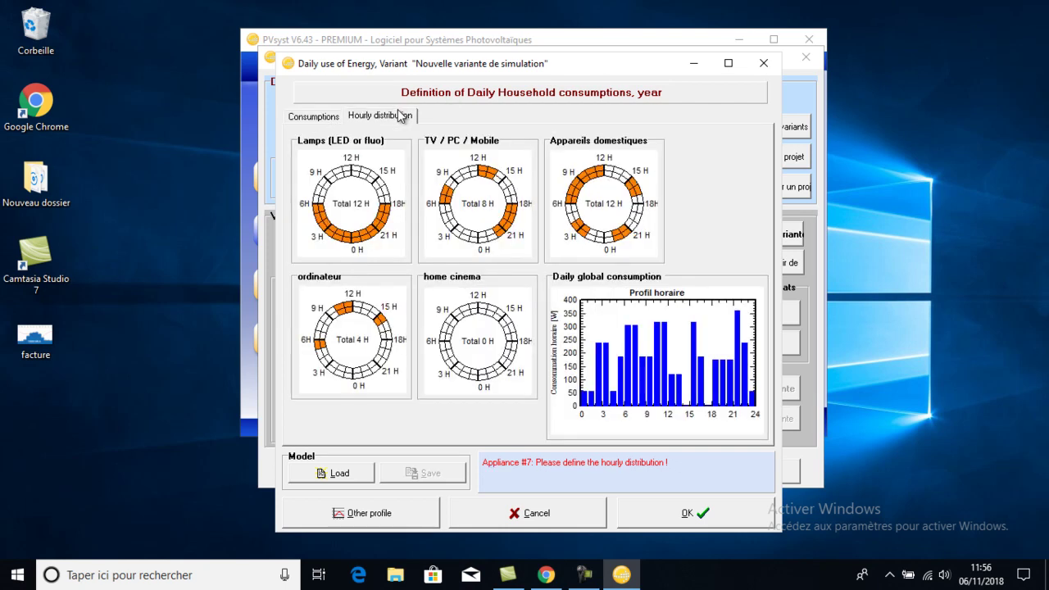
{"action": "left_click", "coordinate": [461, 316]}
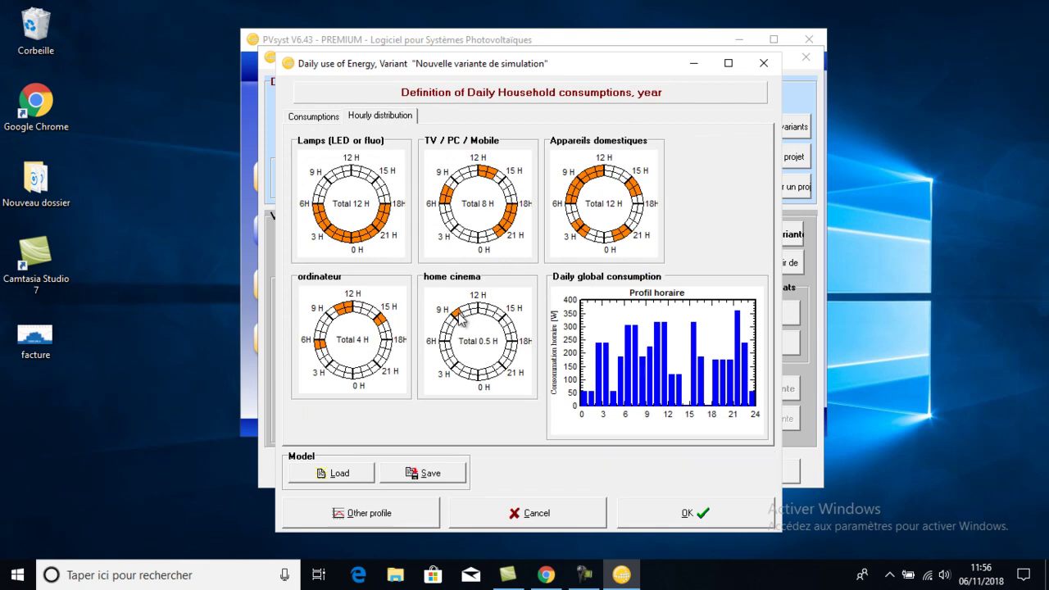
{"action": "left_click", "coordinate": [480, 309]}
{"action": "left_click", "coordinate": [485, 309]}
{"action": "left_click", "coordinate": [512, 337]}
{"action": "left_click", "coordinate": [512, 343]}
{"action": "left_click", "coordinate": [508, 363]}
{"action": "left_click", "coordinate": [506, 365]}
{"action": "left_click", "coordinate": [476, 375]}
{"action": "left_click", "coordinate": [474, 377]}
Step: Check each appliance's daily use against its hourly distribution and accept the household consumption definition
{"action": "left_click", "coordinate": [314, 120]}
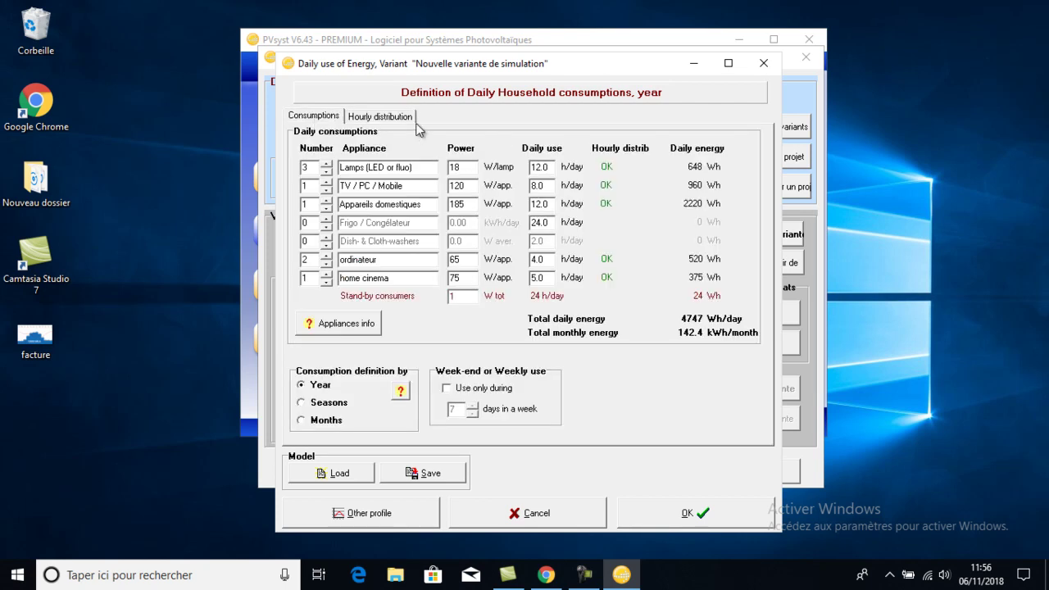
{"action": "left_click", "coordinate": [403, 121]}
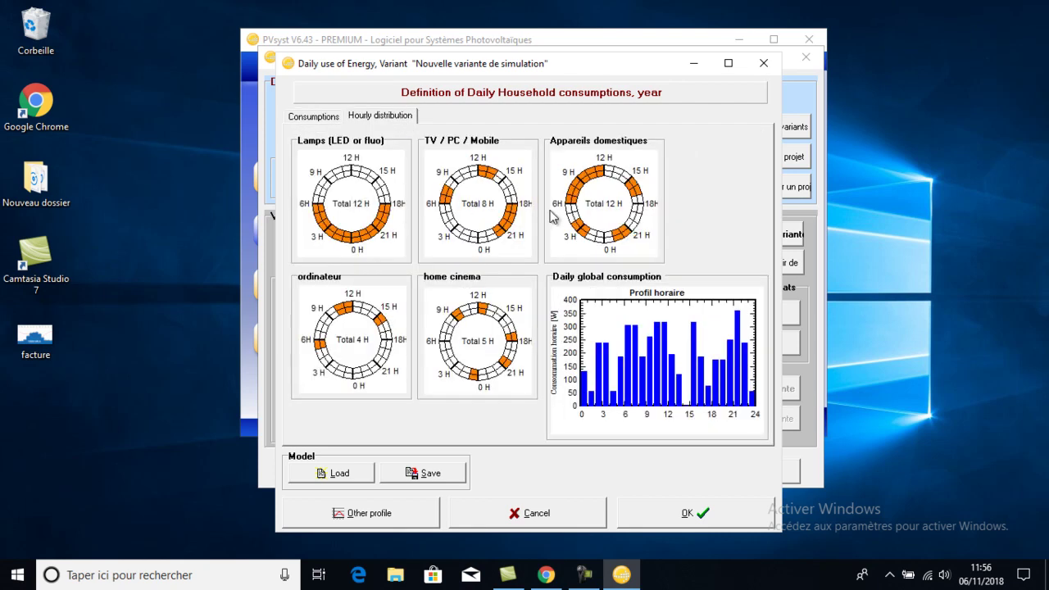
{"action": "left_click", "coordinate": [327, 118]}
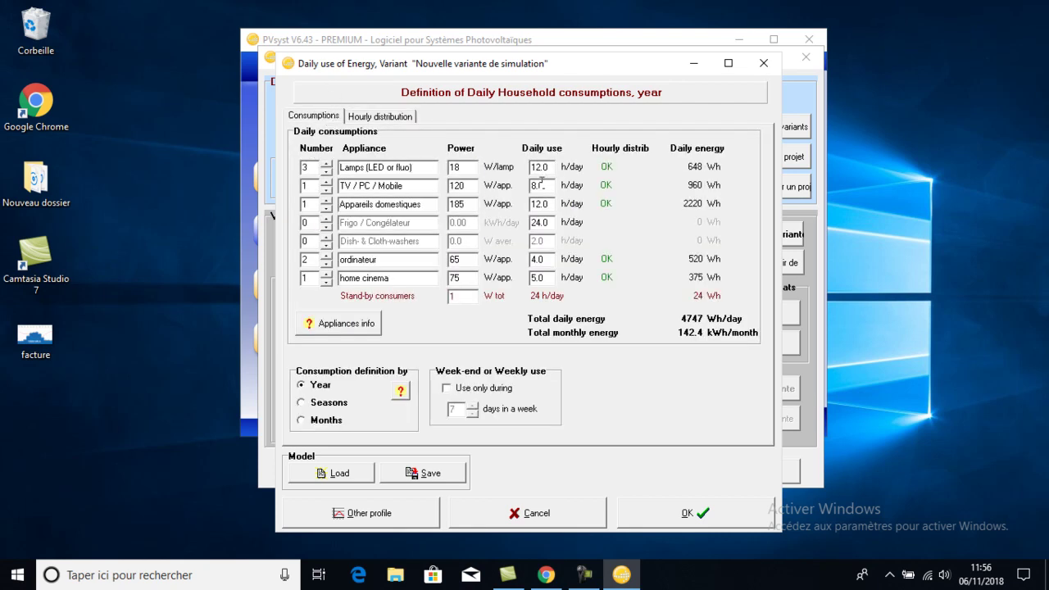
{"action": "left_click", "coordinate": [410, 123]}
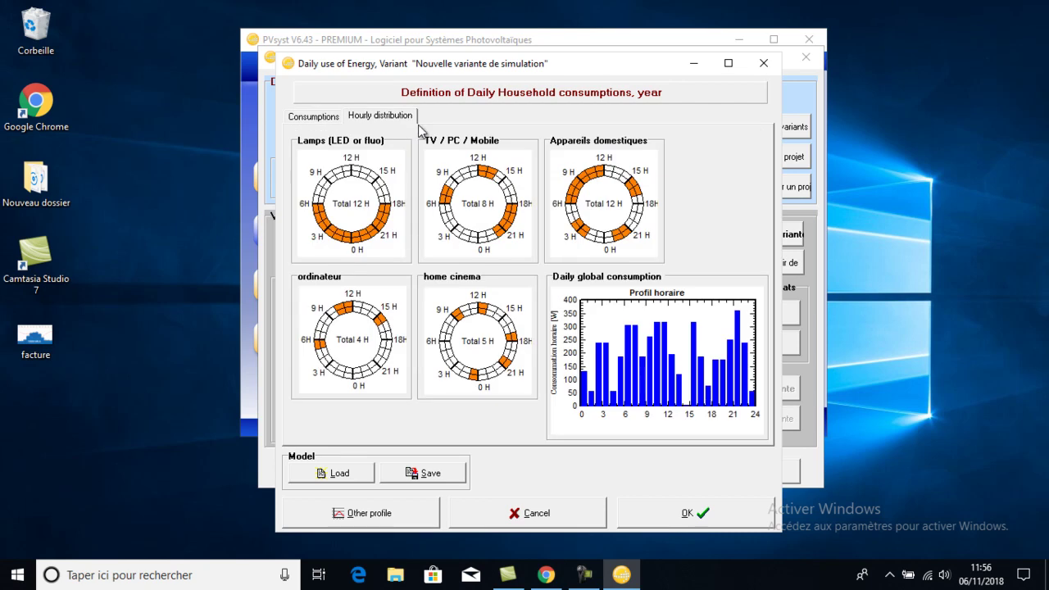
{"action": "left_click", "coordinate": [310, 123]}
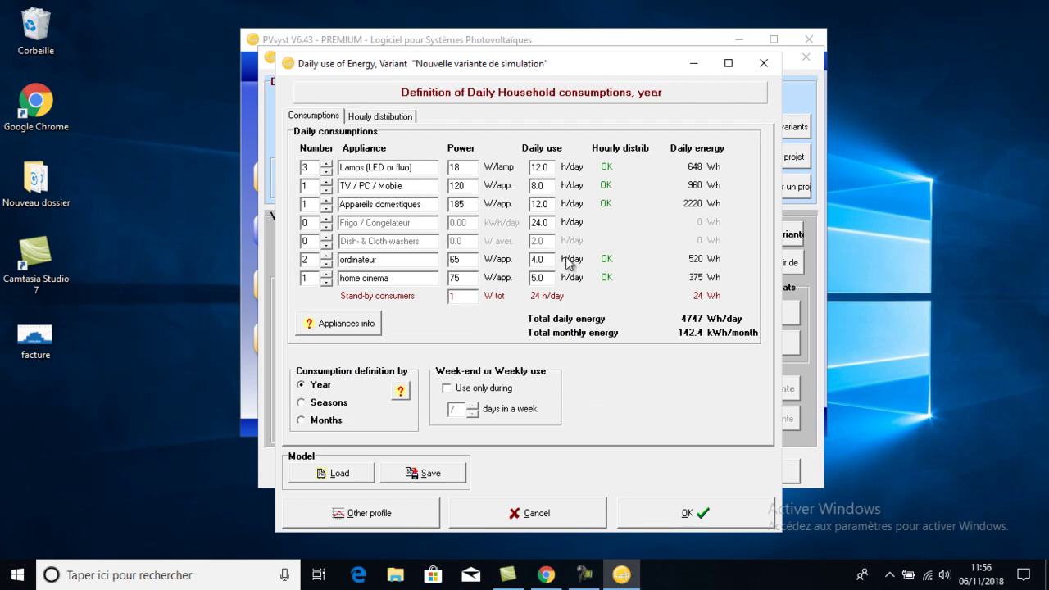
{"action": "left_click", "coordinate": [366, 115]}
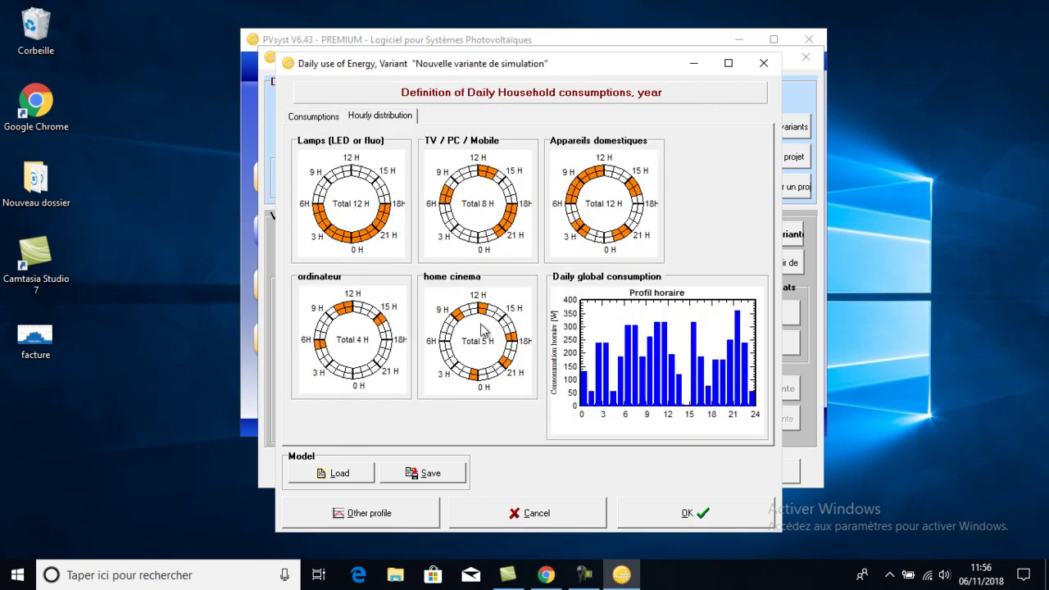
{"action": "left_click", "coordinate": [310, 118]}
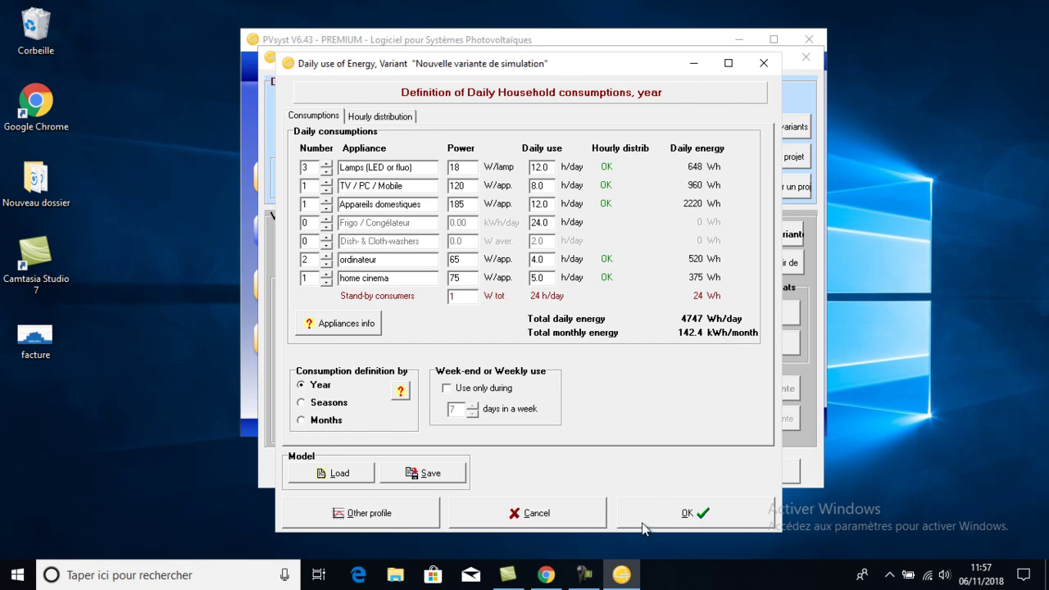
{"action": "left_click", "coordinate": [685, 514]}
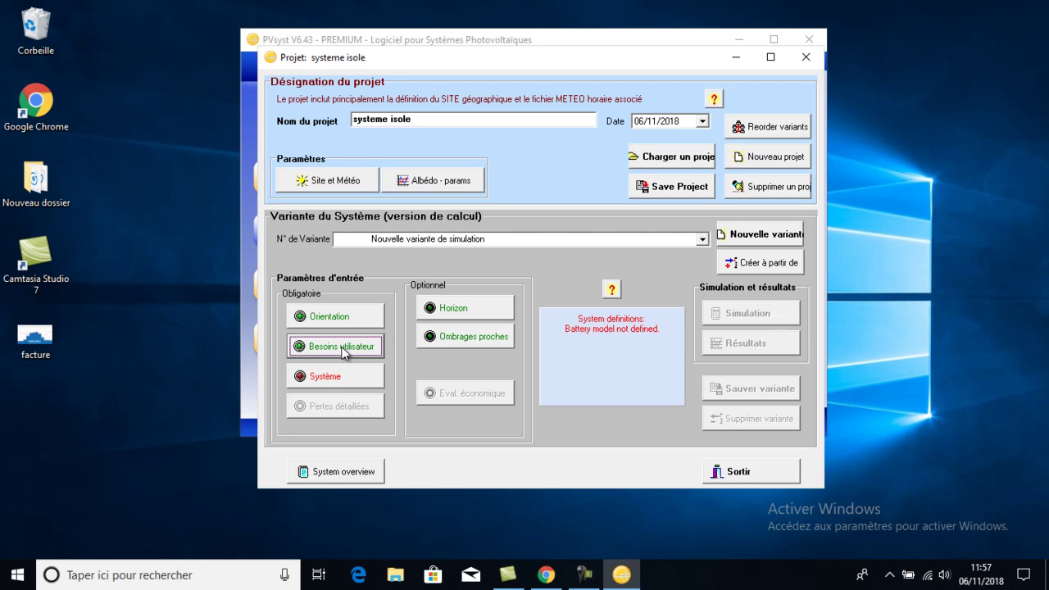
Step: Open the system definition and set the requested autonomy to 2 days in the pre-sizing suggestions
{"action": "left_click", "coordinate": [368, 382]}
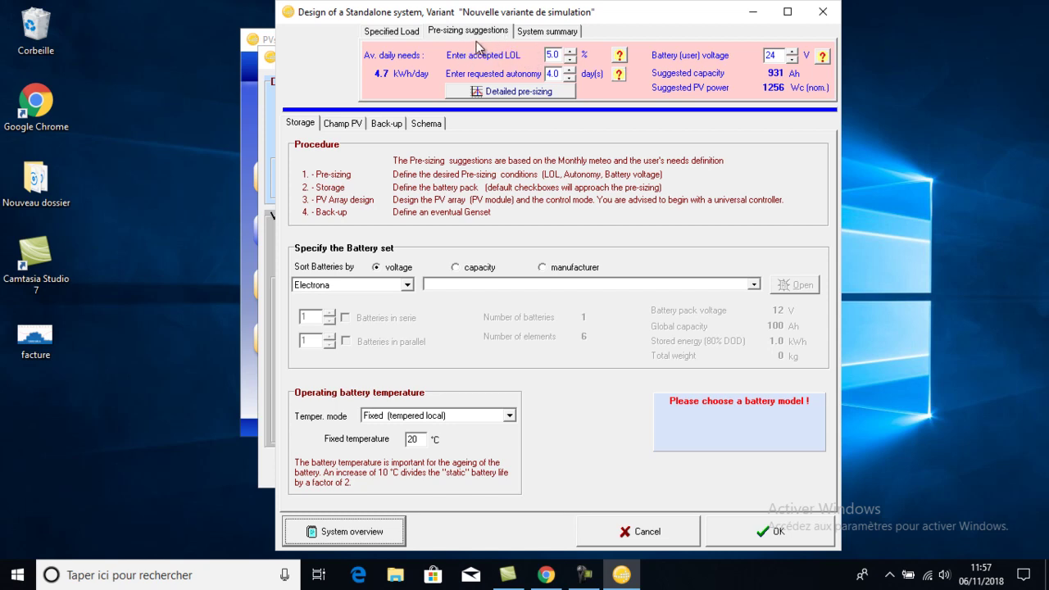
{"action": "left_click", "coordinate": [569, 71]}
{"action": "left_click", "coordinate": [569, 71]}
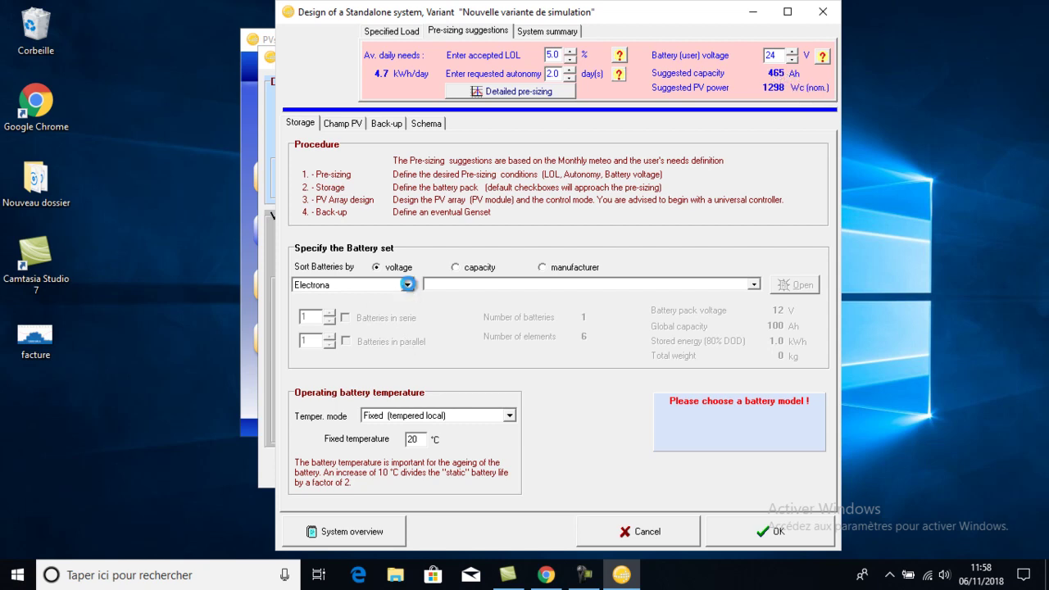
Step: Extend the battery choice for the battery set to all manufacturers
{"action": "left_click", "coordinate": [406, 284]}
{"action": "left_click", "coordinate": [408, 367]}
{"action": "left_click", "coordinate": [408, 367]}
{"action": "left_click_drag", "start_coordinate": [412, 352], "coordinate": [409, 312]}
{"action": "left_click", "coordinate": [358, 300]}
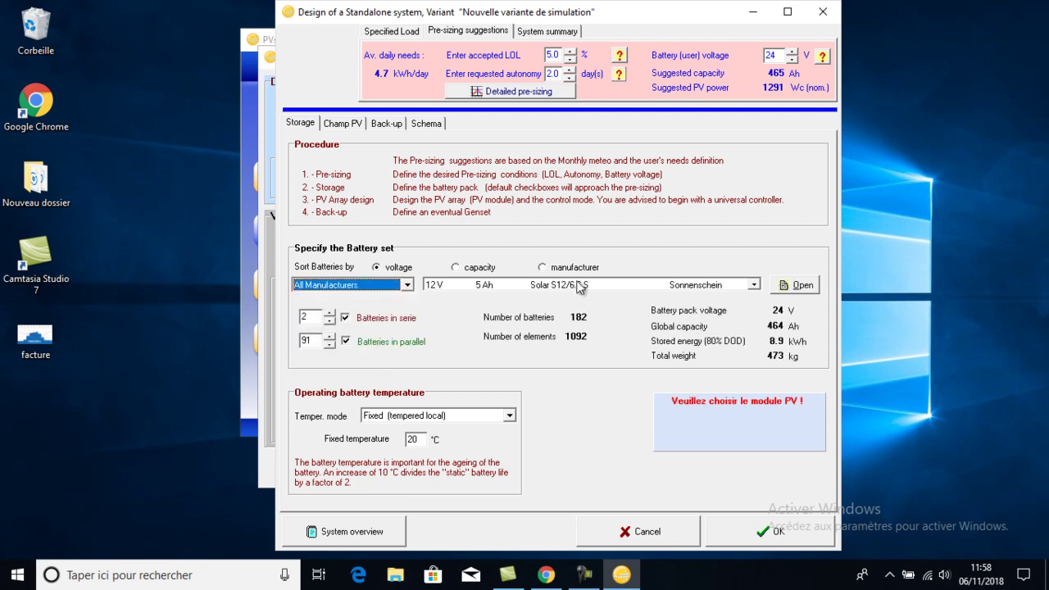
Step: Choose the 12 V, 150 Ah Dural SC battery from Electrona for the battery set
{"action": "left_click", "coordinate": [753, 285]}
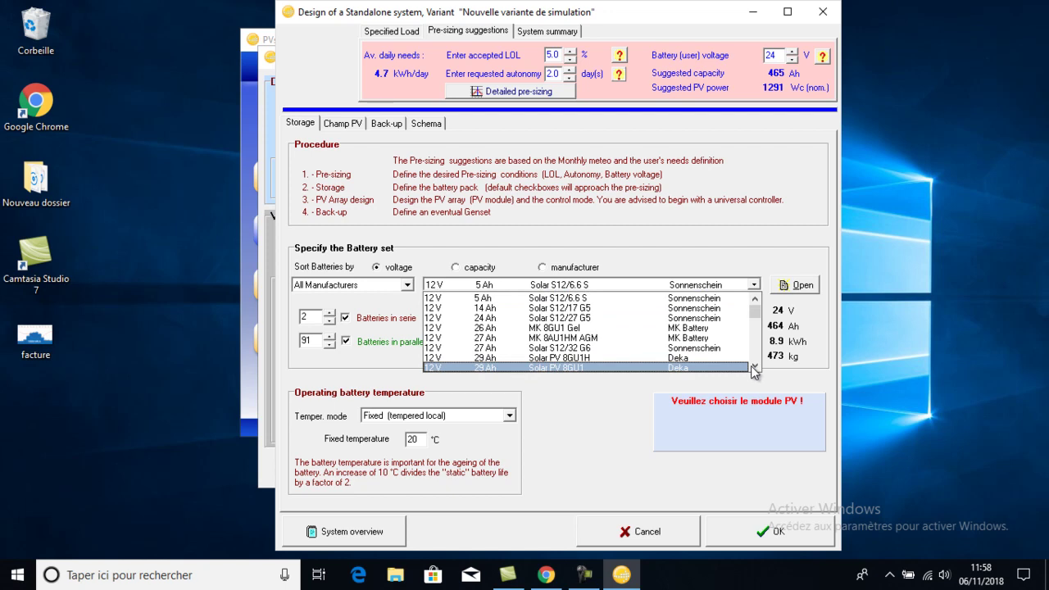
{"action": "scroll", "coordinate": [754, 369], "scroll_direction": "down", "scroll_amount": 3}
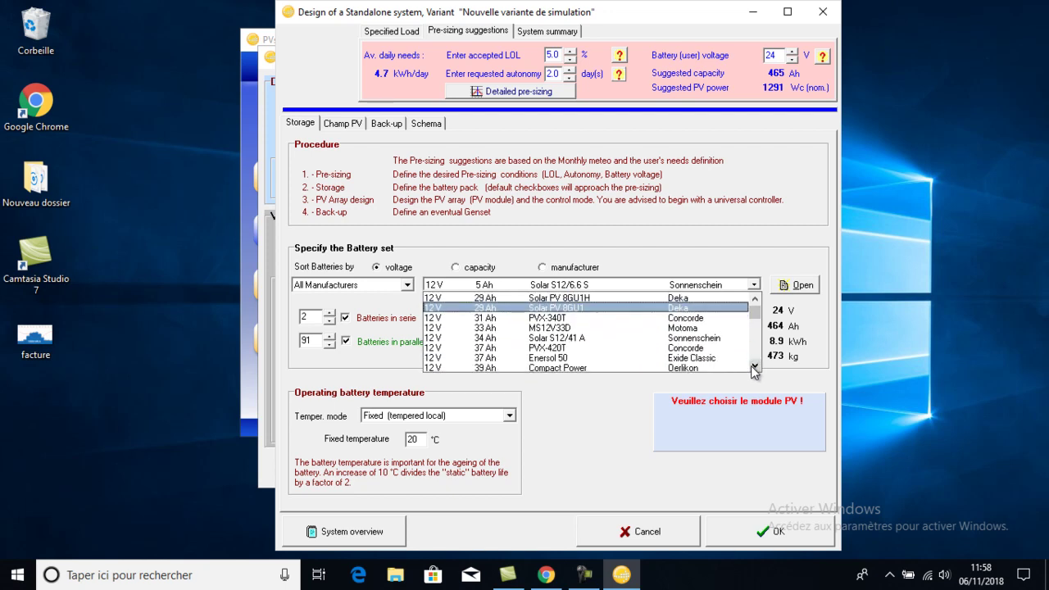
{"action": "left_click", "coordinate": [754, 367]}
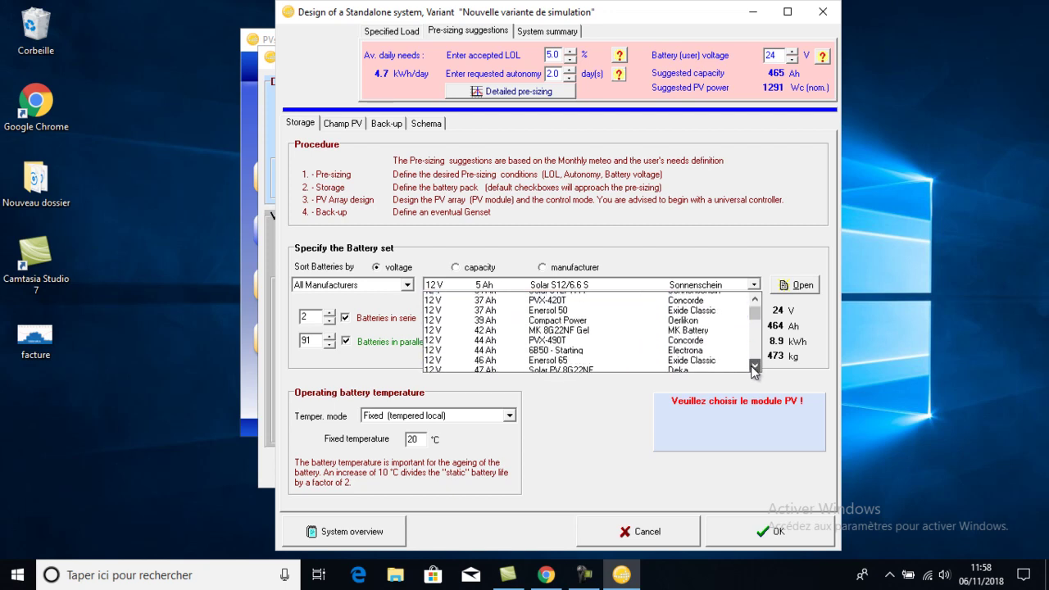
{"action": "left_click", "coordinate": [756, 353]}
{"action": "left_click", "coordinate": [756, 353]}
{"action": "scroll", "coordinate": [757, 358], "scroll_direction": "down", "scroll_amount": 10}
{"action": "left_click", "coordinate": [758, 358]}
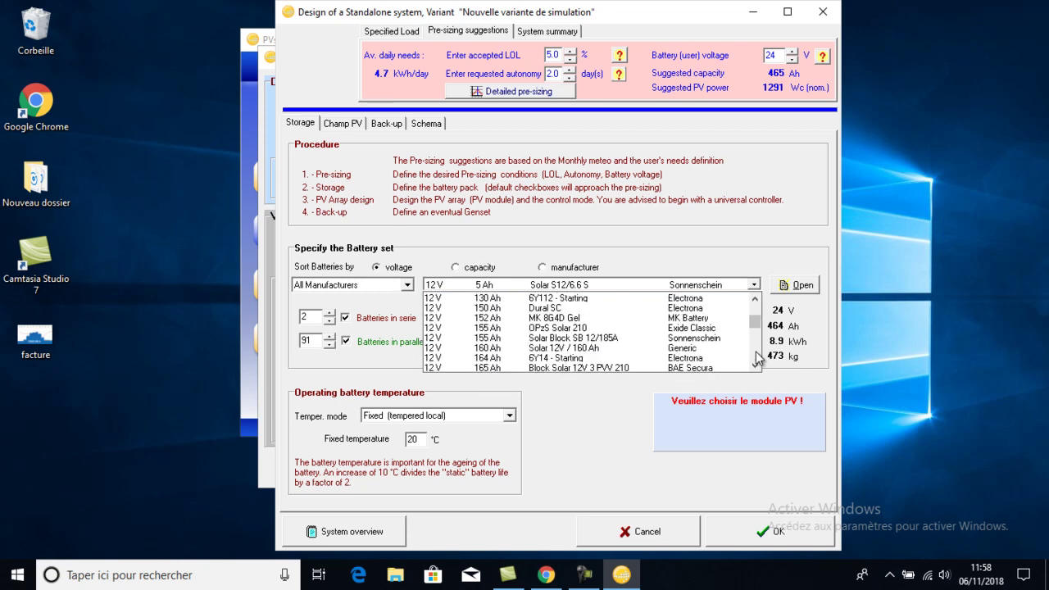
{"action": "left_click", "coordinate": [650, 309]}
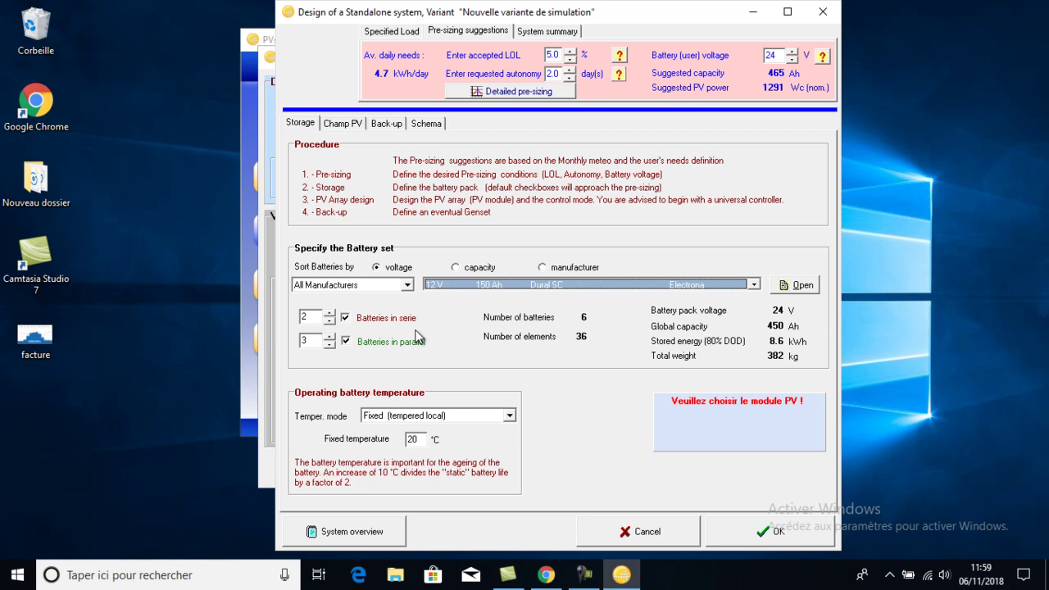
Step: Try the 12 V, 100 Ah Electrona Dural SC battery and return to the 150 Ah Dural SC model
{"action": "left_click", "coordinate": [755, 285]}
{"action": "scroll", "coordinate": [755, 312], "scroll_direction": "up", "scroll_amount": 5}
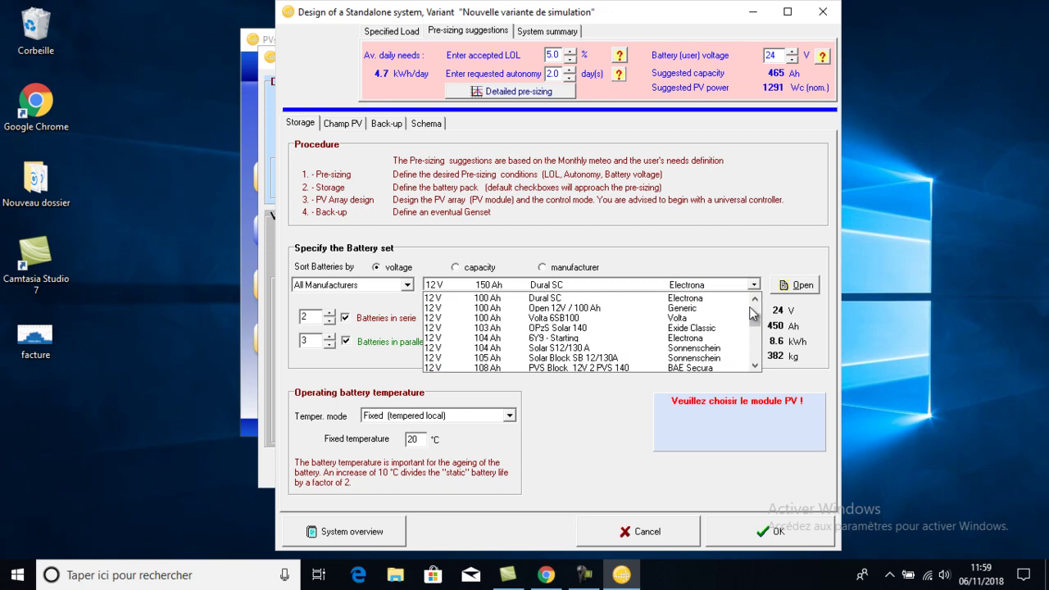
{"action": "left_click", "coordinate": [595, 298]}
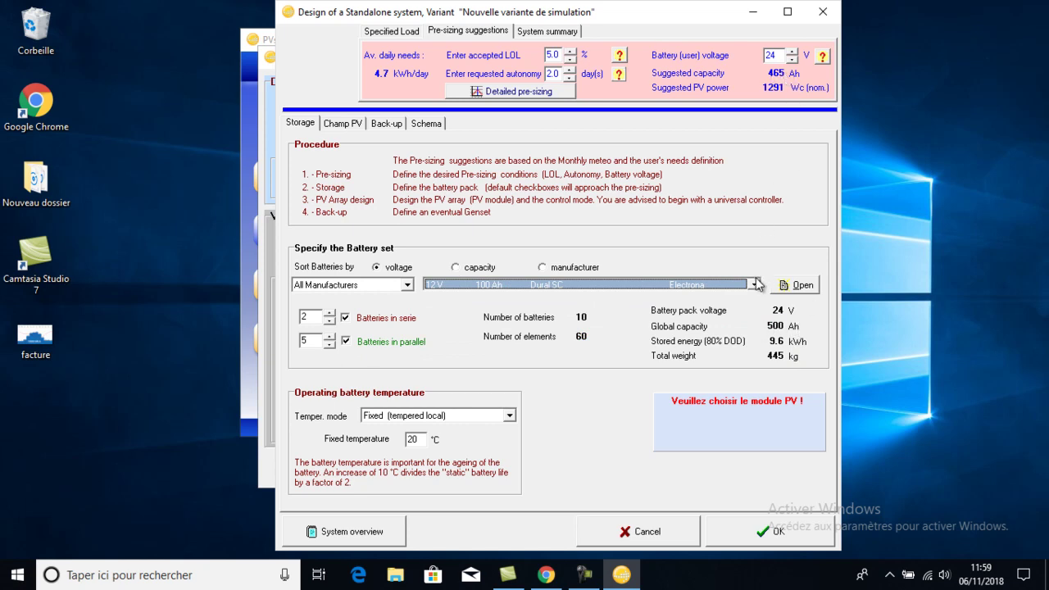
{"action": "left_click", "coordinate": [753, 285]}
{"action": "scroll", "coordinate": [756, 348], "scroll_direction": "down", "scroll_amount": 10}
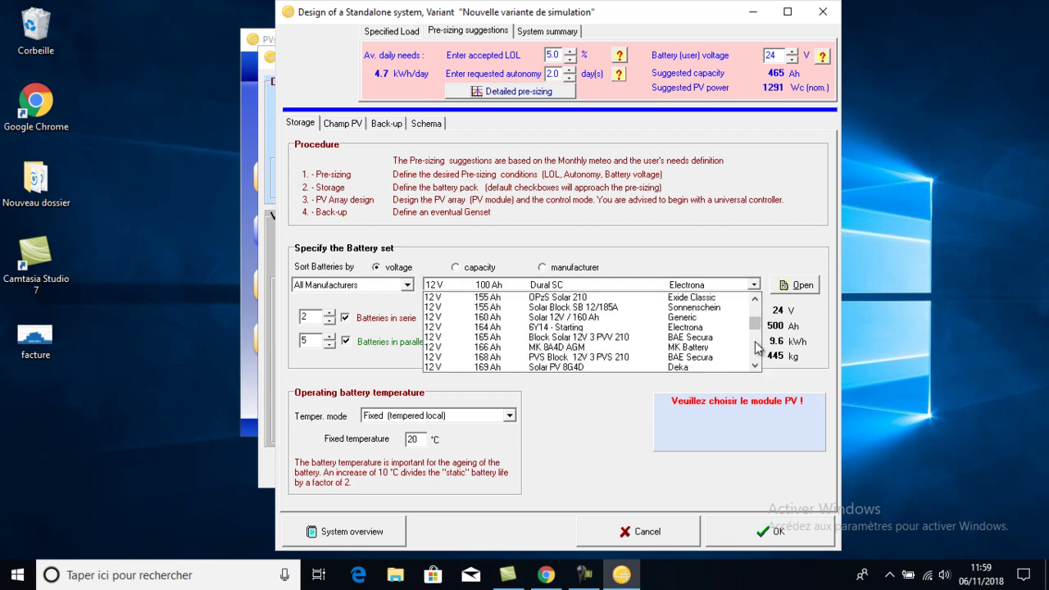
{"action": "scroll", "coordinate": [757, 314], "scroll_direction": "up", "scroll_amount": 3}
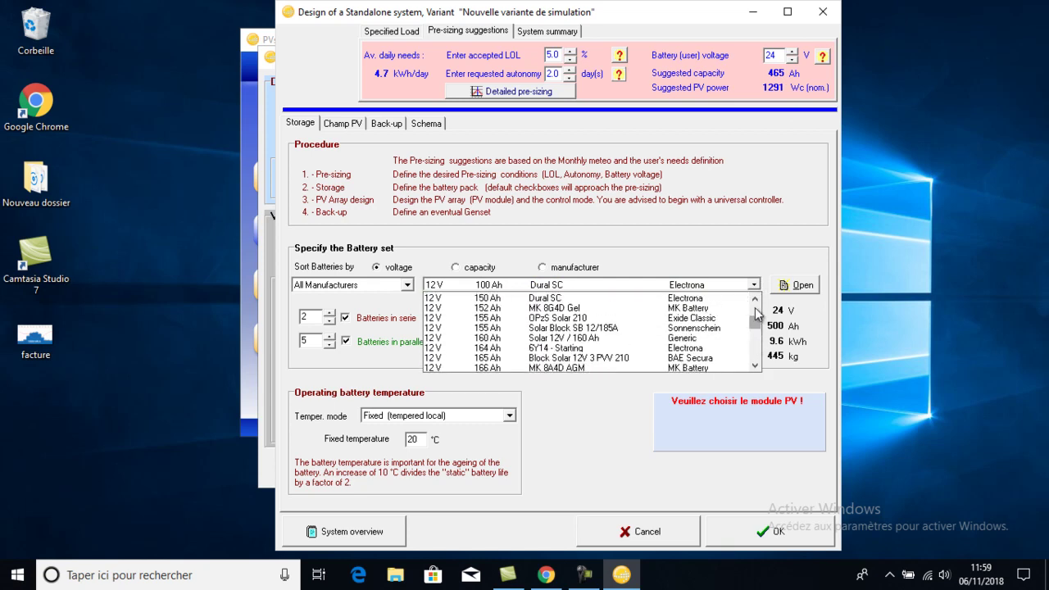
{"action": "left_click", "coordinate": [565, 300]}
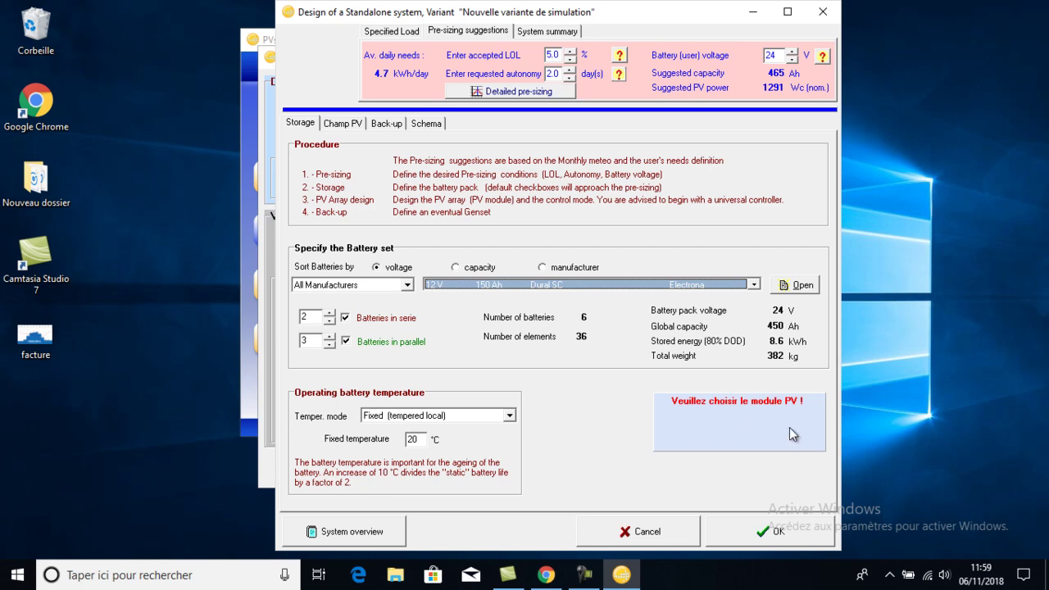
Step: Choose Trina Solar as the PV module manufacturer for the PV array
{"action": "left_click", "coordinate": [340, 125]}
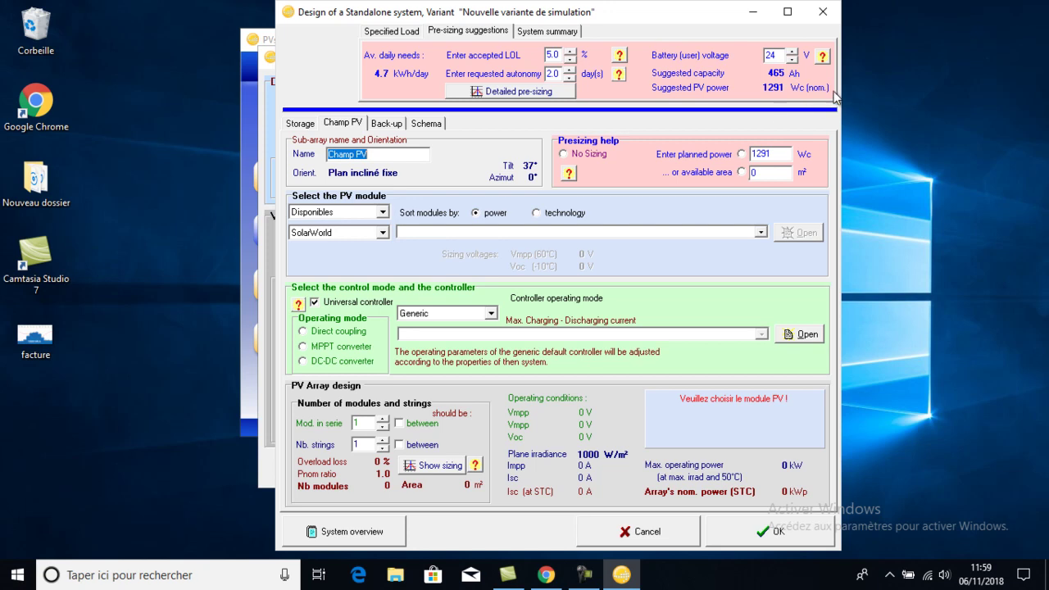
{"action": "left_click", "coordinate": [383, 232]}
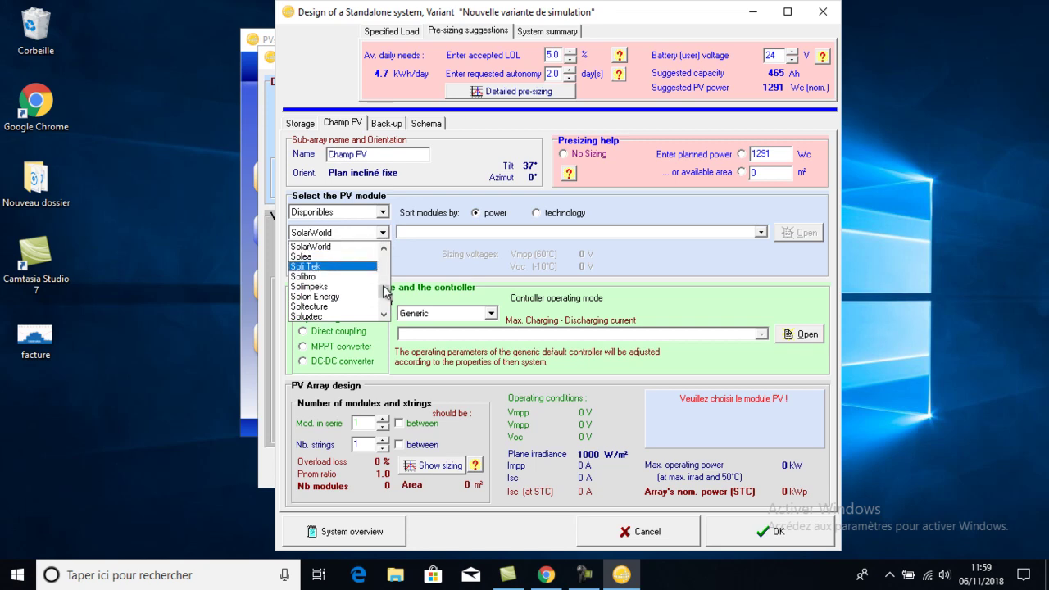
{"action": "left_click_drag", "start_coordinate": [386, 297], "coordinate": [383, 308]}
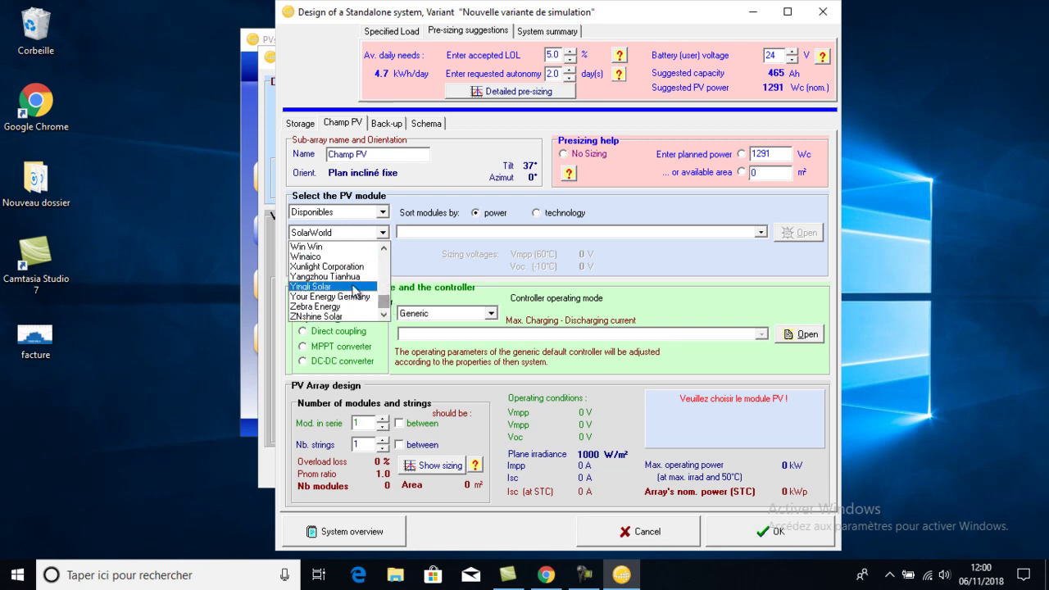
{"action": "left_click", "coordinate": [384, 262]}
{"action": "left_click", "coordinate": [385, 263]}
{"action": "left_click", "coordinate": [385, 262]}
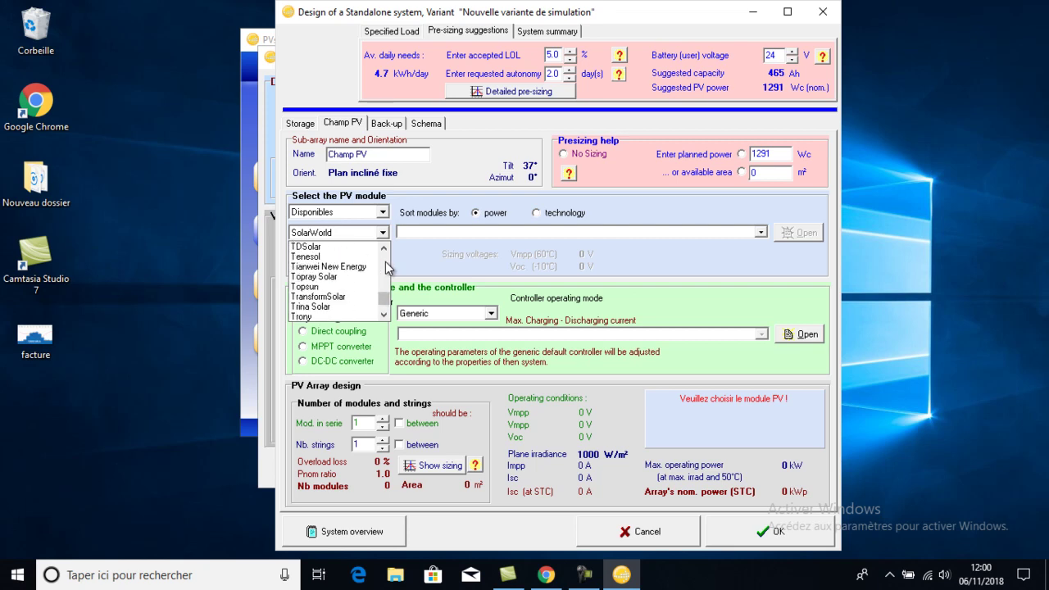
{"action": "left_click", "coordinate": [347, 306]}
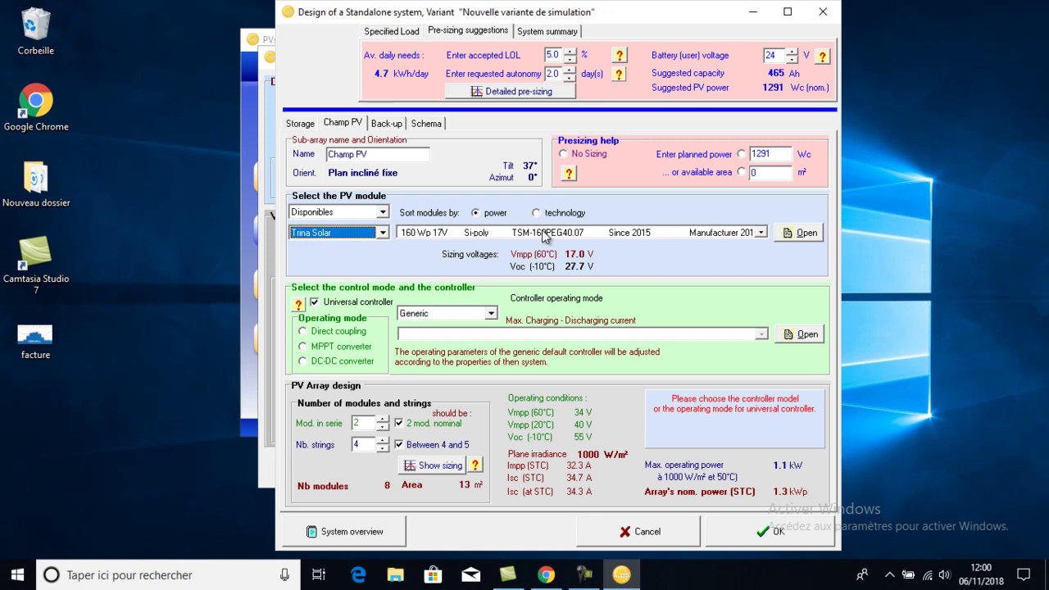
Step: Select the 250 Wp 26V Si-poly module TSM-250 PDG5 for the PV array
{"action": "left_click", "coordinate": [760, 232]}
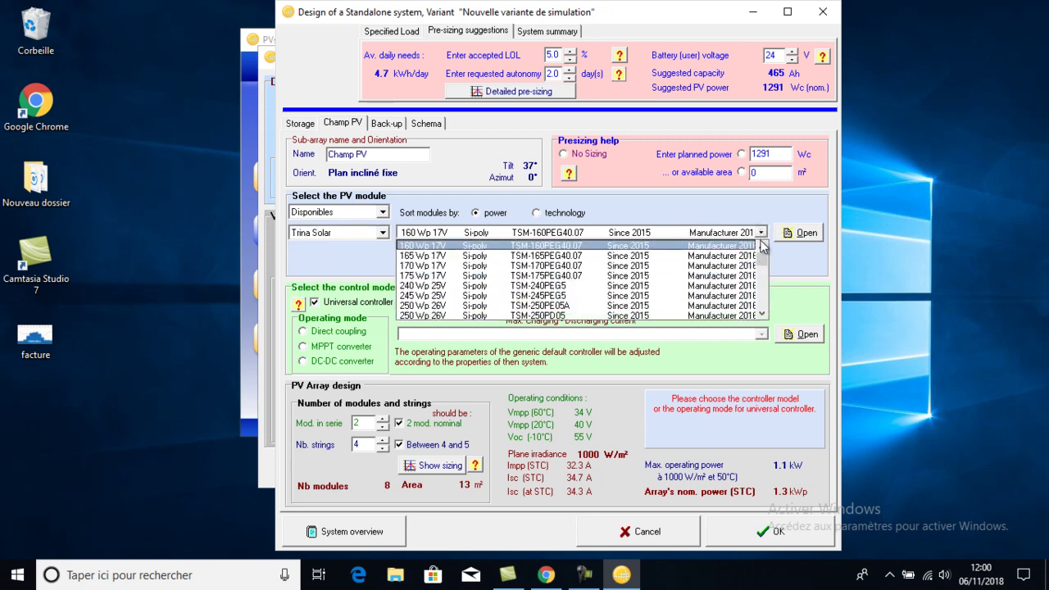
{"action": "left_click", "coordinate": [763, 283]}
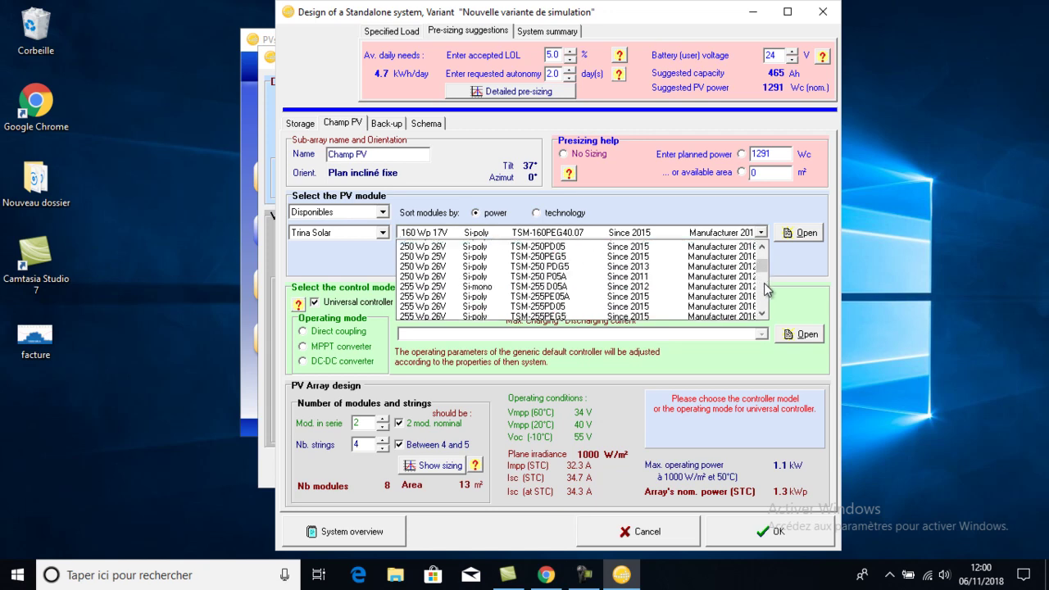
{"action": "left_click", "coordinate": [426, 267]}
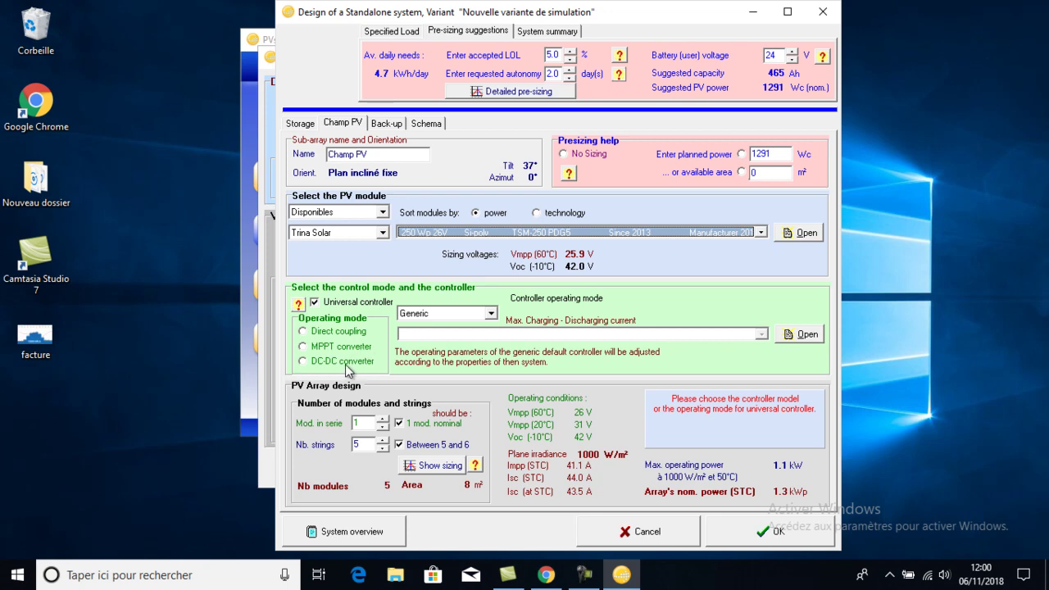
Step: Set the universal controller's operating mode to MPPT converter and accept the stand-alone system design
{"action": "left_click", "coordinate": [303, 348]}
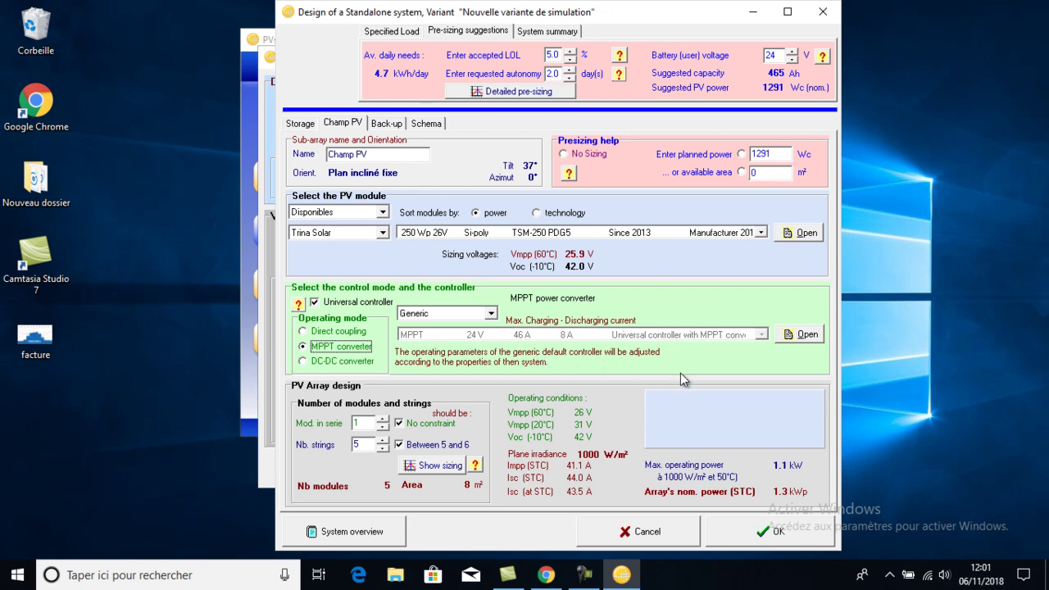
{"action": "left_click", "coordinate": [770, 531]}
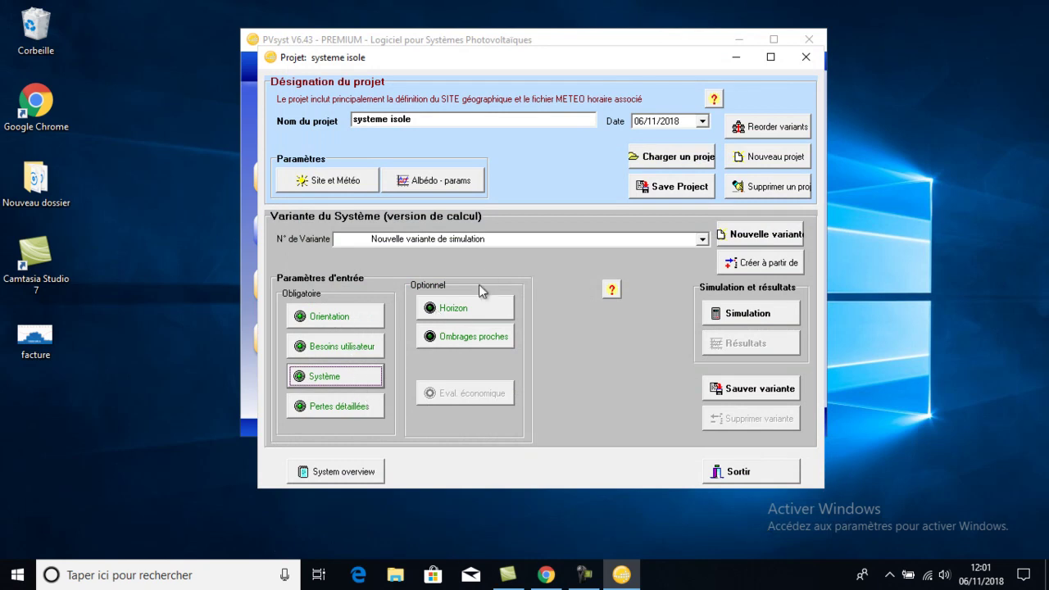
Step: Run the hourly simulation of the stand-alone system variant and accept the completed run to show its results
{"action": "left_click", "coordinate": [750, 314]}
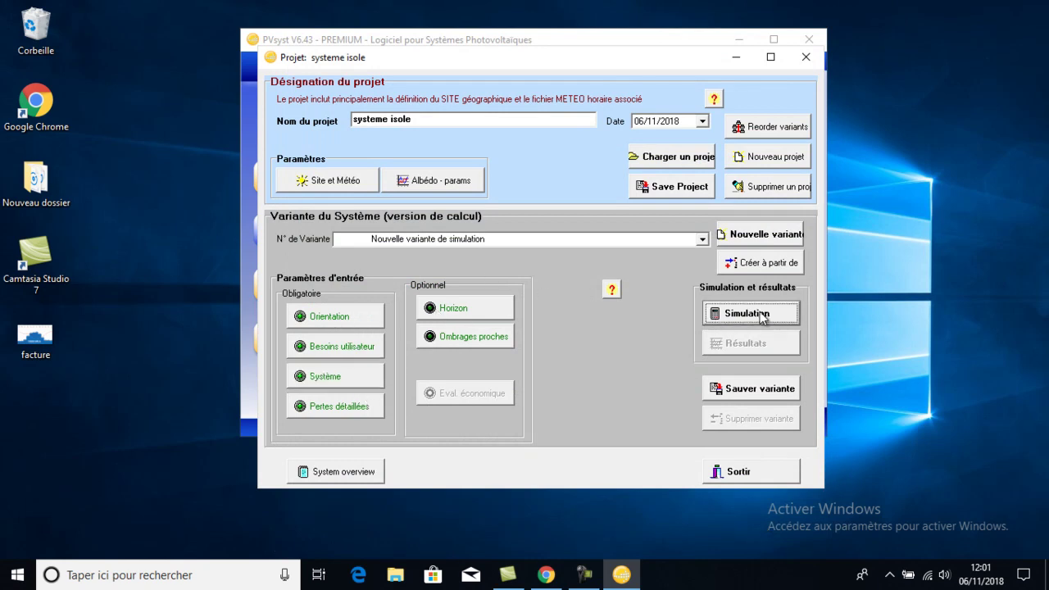
{"action": "left_click", "coordinate": [579, 414]}
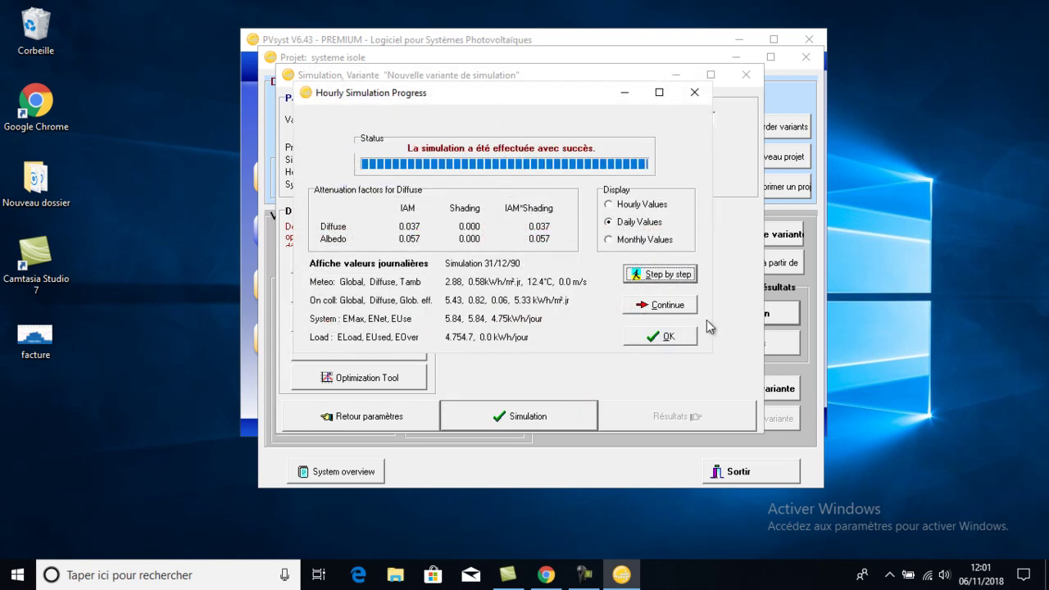
{"action": "left_click", "coordinate": [664, 337]}
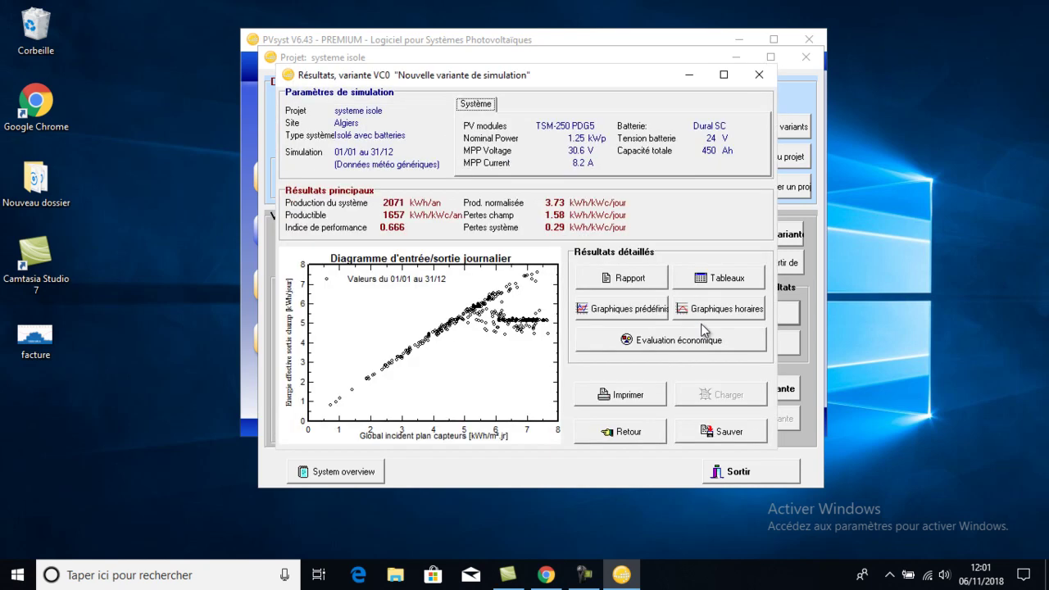
Step: Open the simulation report and review its simulation parameters, user needs and main results pages
{"action": "left_click", "coordinate": [633, 279]}
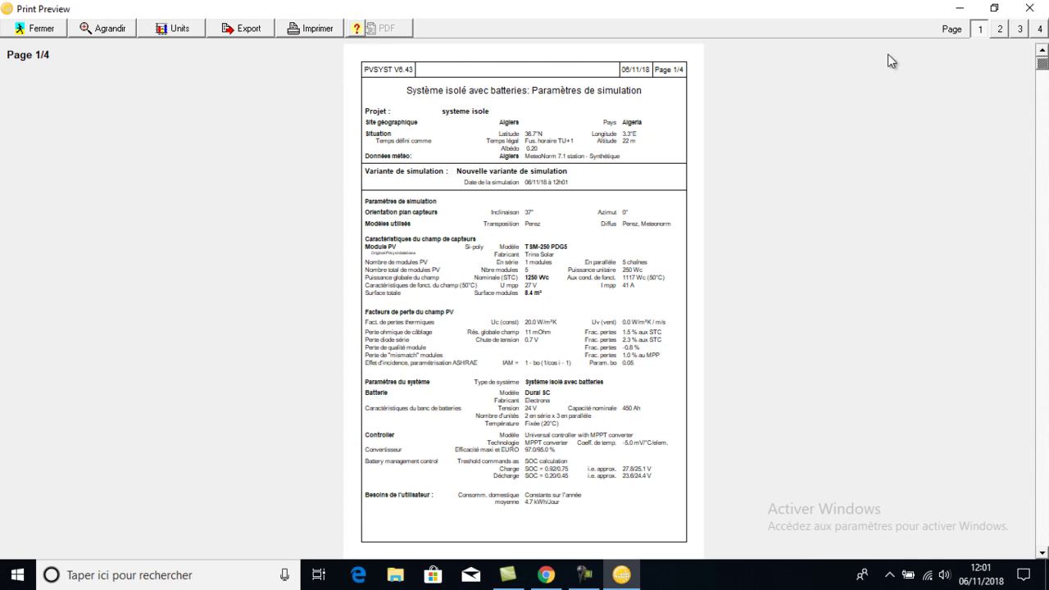
{"action": "left_click", "coordinate": [999, 36]}
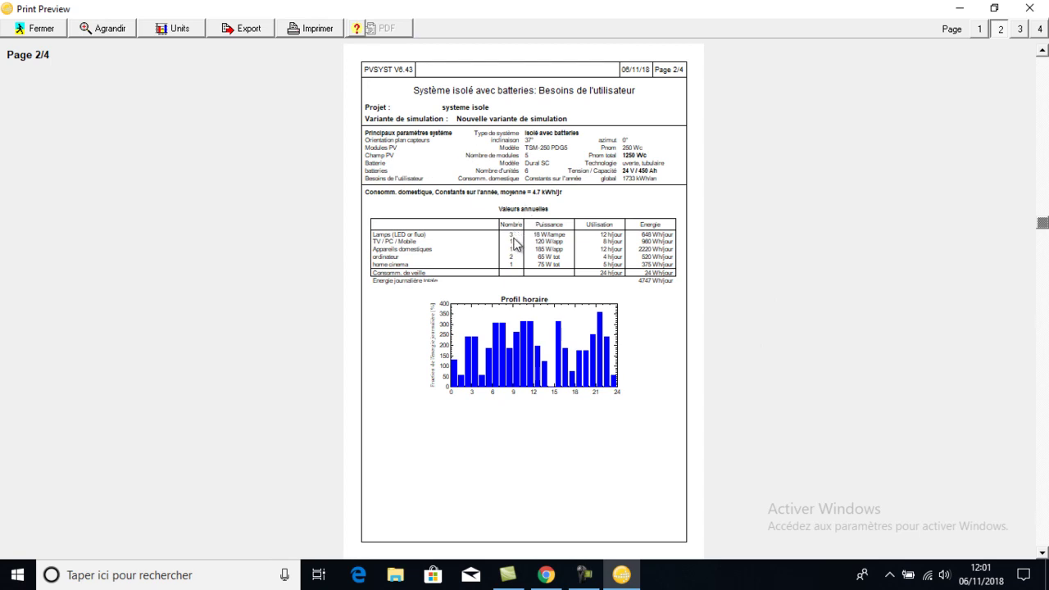
{"action": "left_click", "coordinate": [1020, 28]}
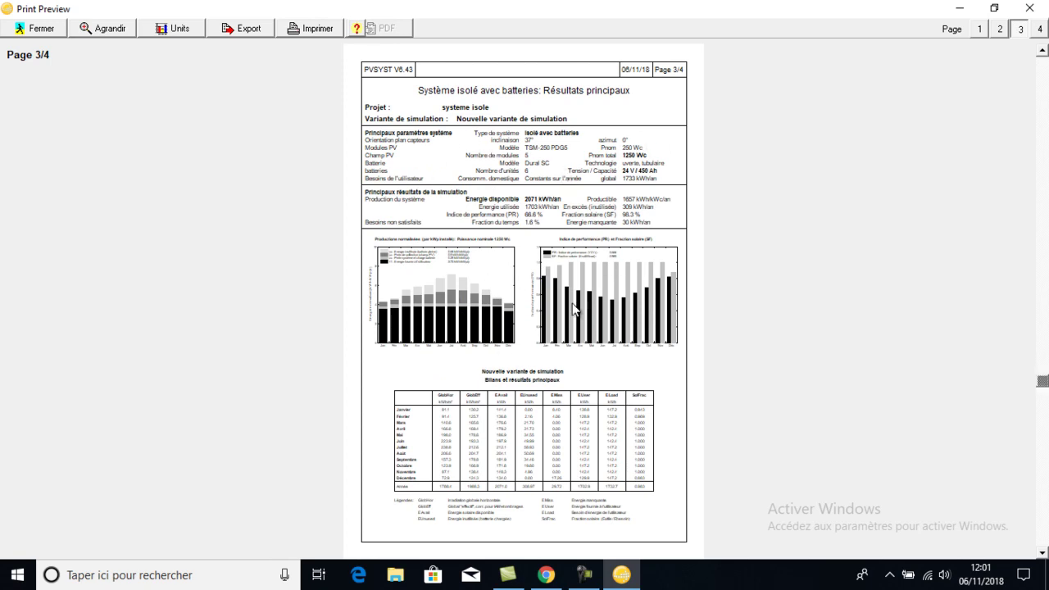
Step: Enlarge the main results page, examine its energy figures, monthly charts and balance table, and close the report
{"action": "left_click", "coordinate": [121, 33]}
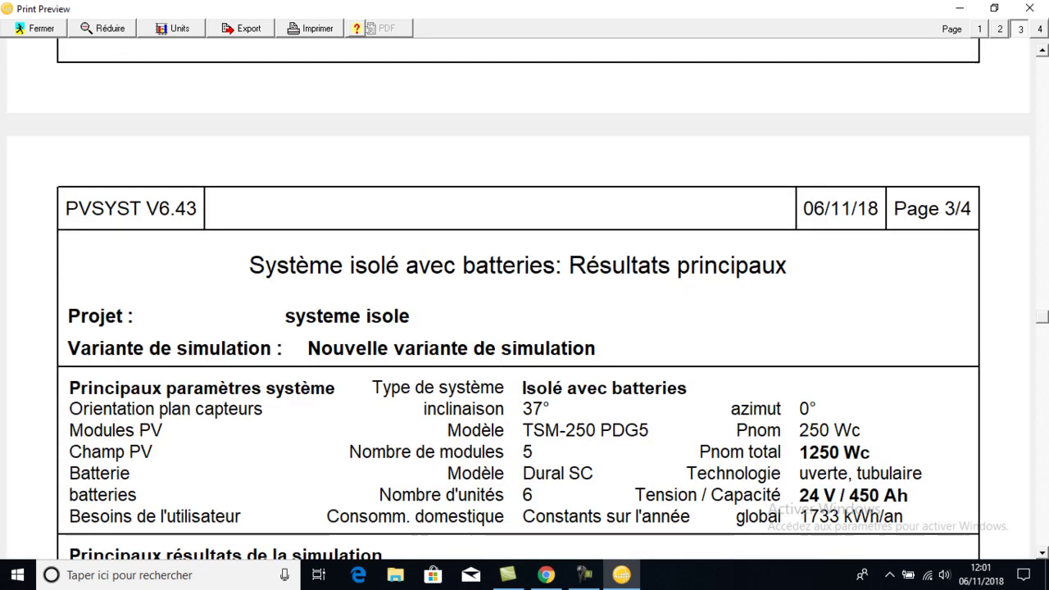
{"action": "left_click", "coordinate": [1041, 555]}
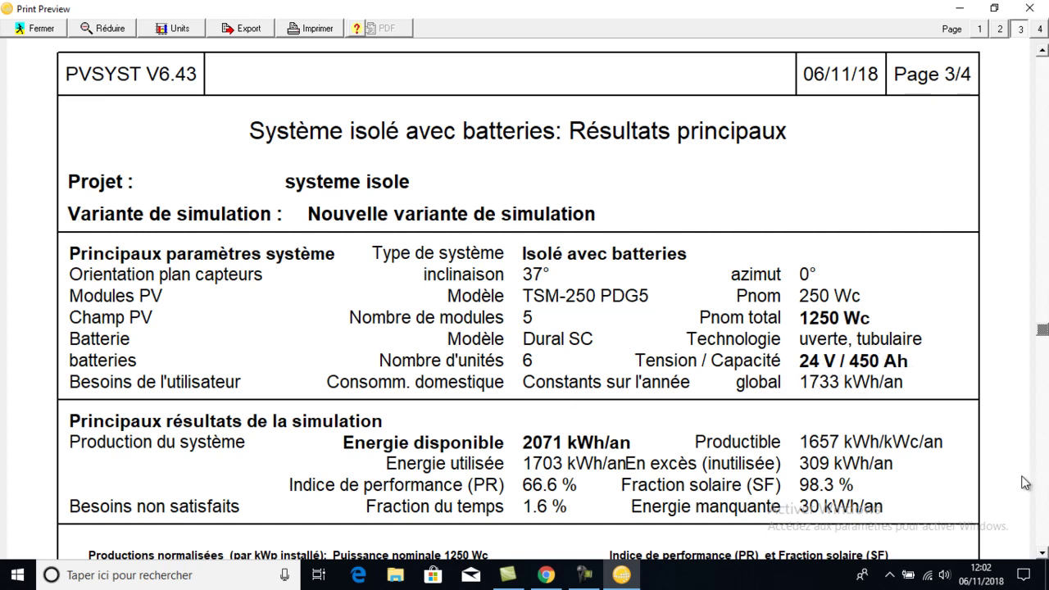
{"action": "left_click", "coordinate": [1043, 554]}
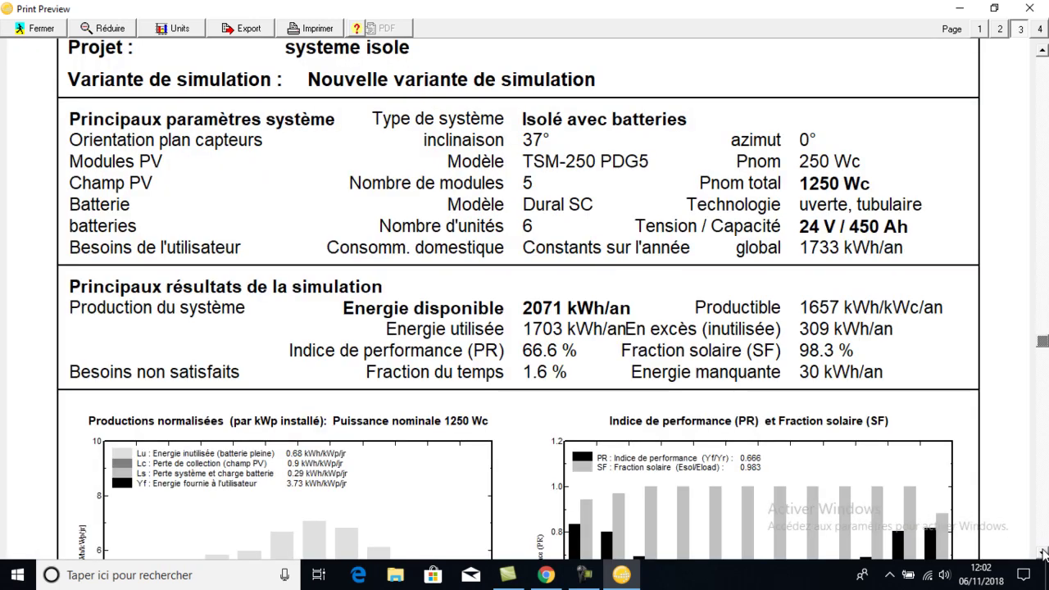
{"action": "left_click", "coordinate": [1042, 553]}
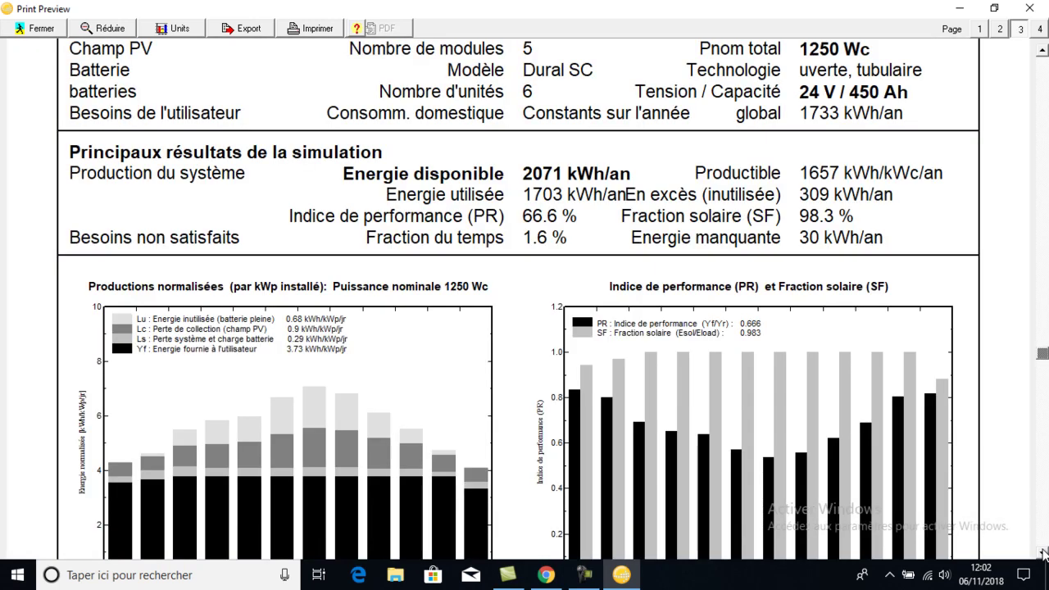
{"action": "left_click", "coordinate": [1043, 554]}
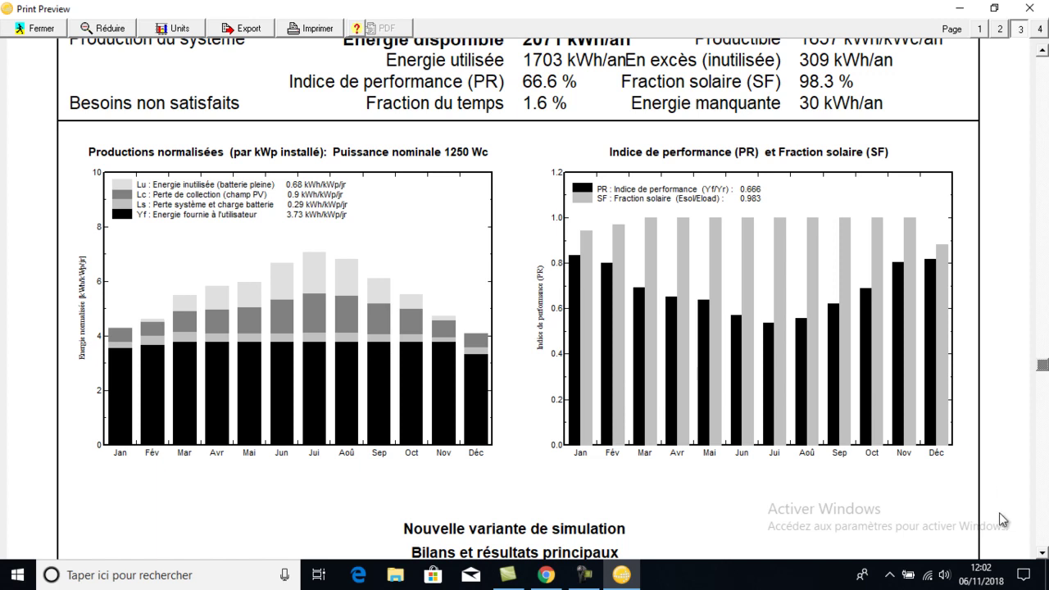
{"action": "left_click_drag", "start_coordinate": [1043, 553], "coordinate": [1043, 554]}
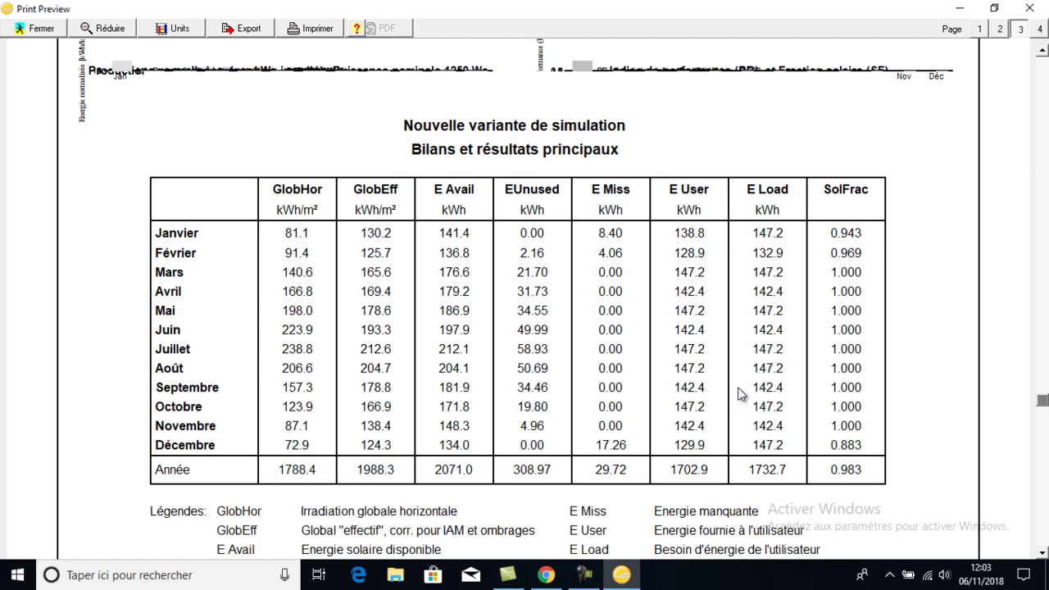
{"action": "left_click", "coordinate": [1048, 515]}
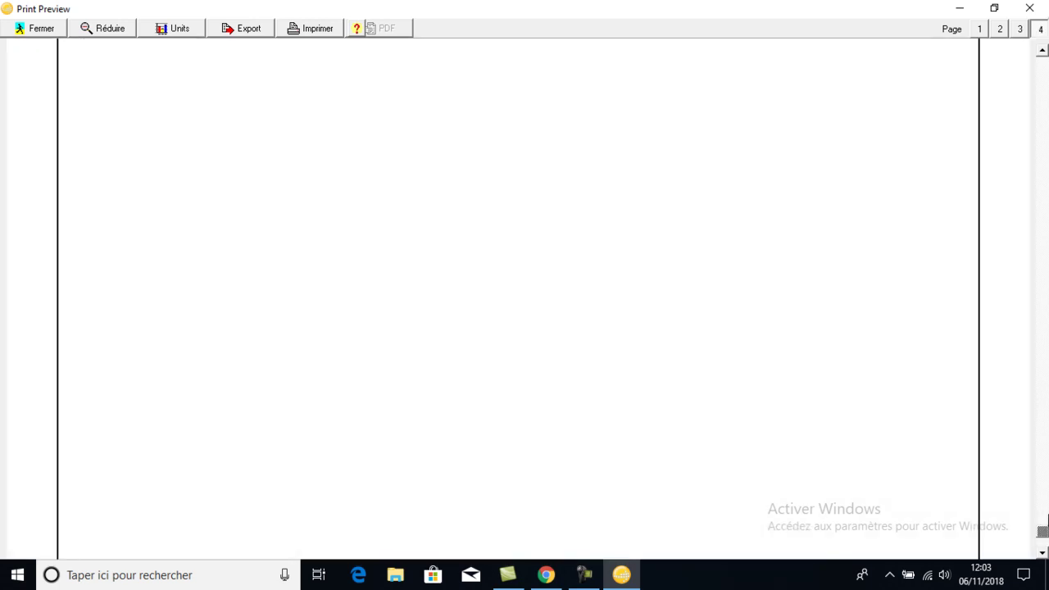
{"action": "left_click", "coordinate": [1029, 8]}
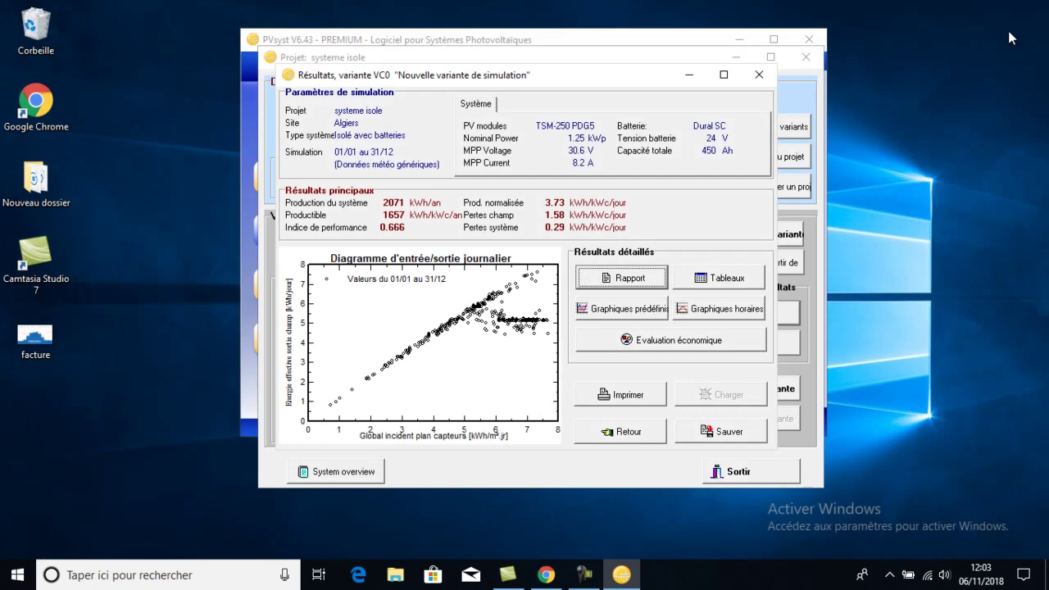
Step: Save the simulation variant under the name "Nouvelle variante de simulation" and return to the project overview
{"action": "left_click", "coordinate": [689, 436]}
{"action": "left_click", "coordinate": [534, 297]}
{"action": "left_click", "coordinate": [644, 436]}
{"action": "left_click", "coordinate": [361, 420]}
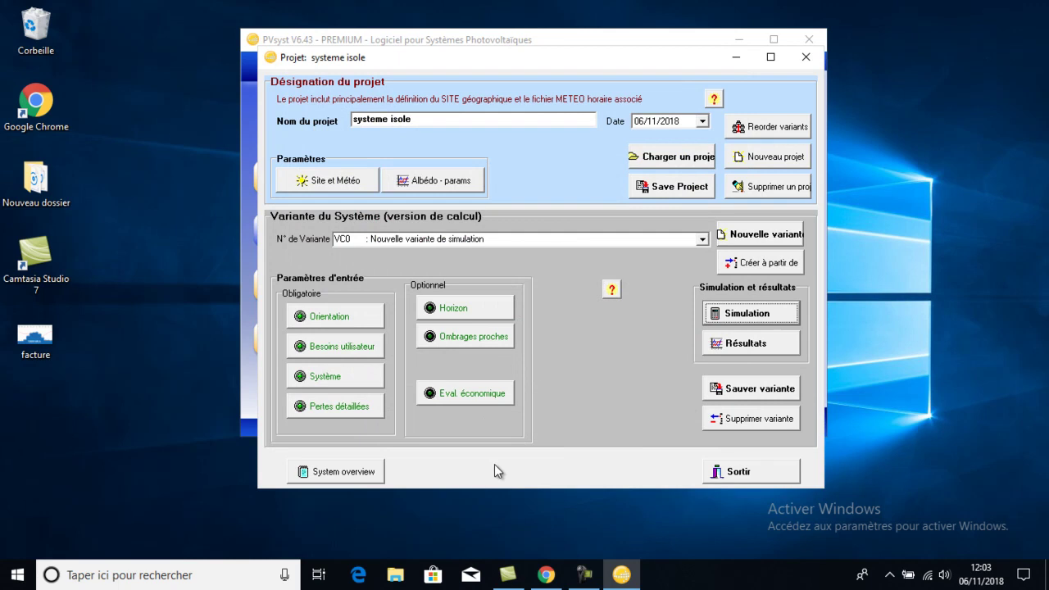